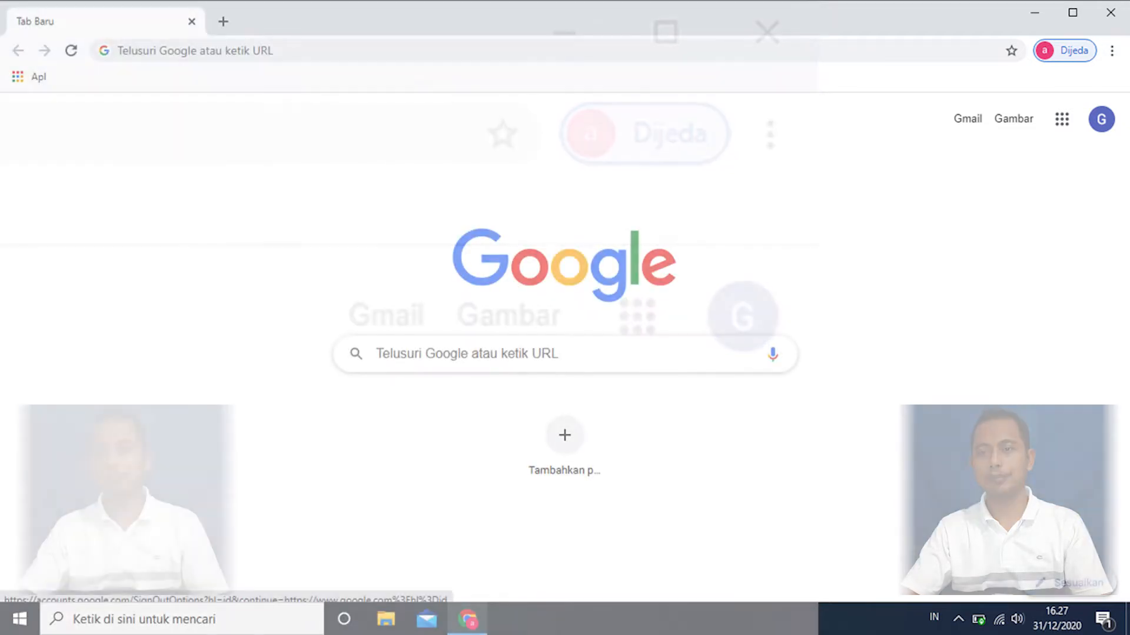
- Open Google Classroom and create a class named "Kelas 6" with section and subject "Bahasa Indonesia" and room "Kelas 6"
{"action": "left_click", "coordinate": [1061, 119]}
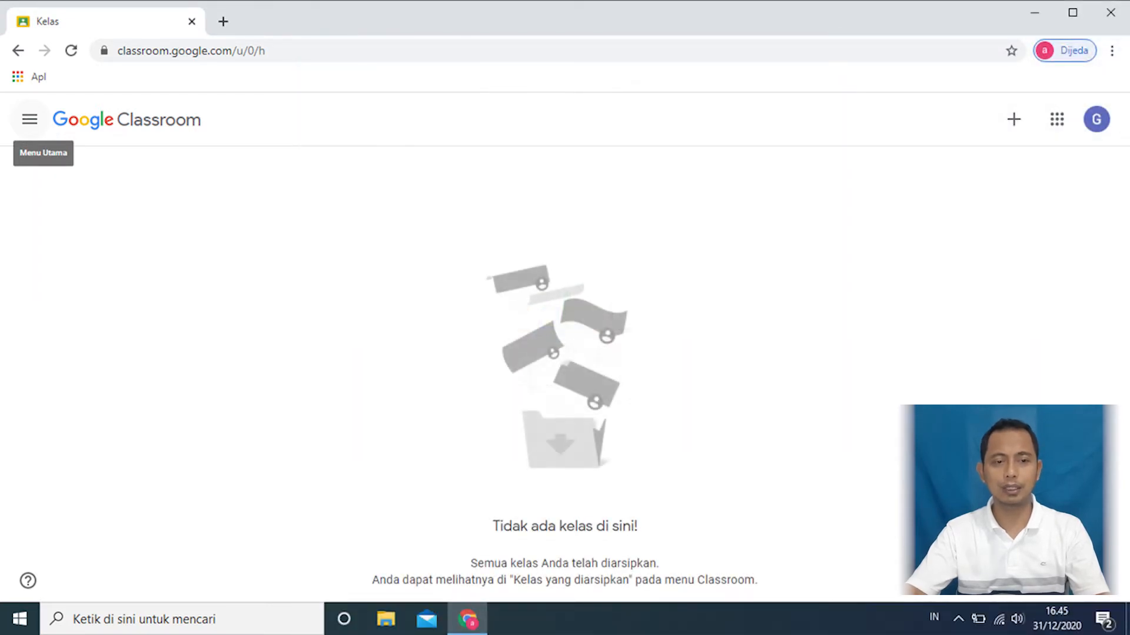
{"action": "left_click", "coordinate": [29, 119]}
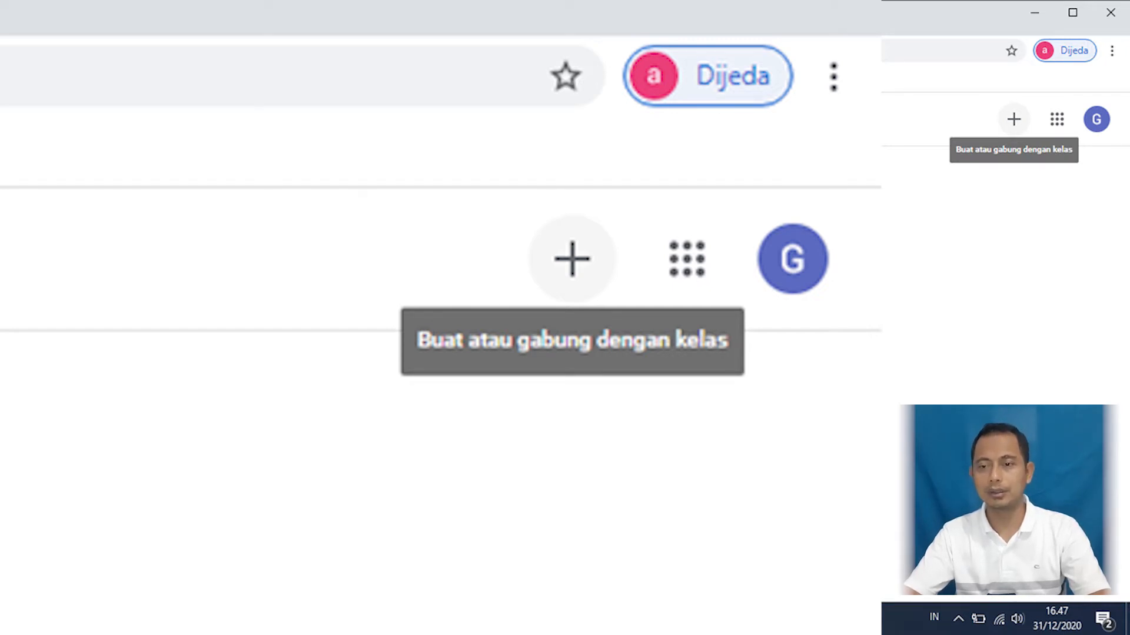
{"action": "left_click", "coordinate": [1014, 119]}
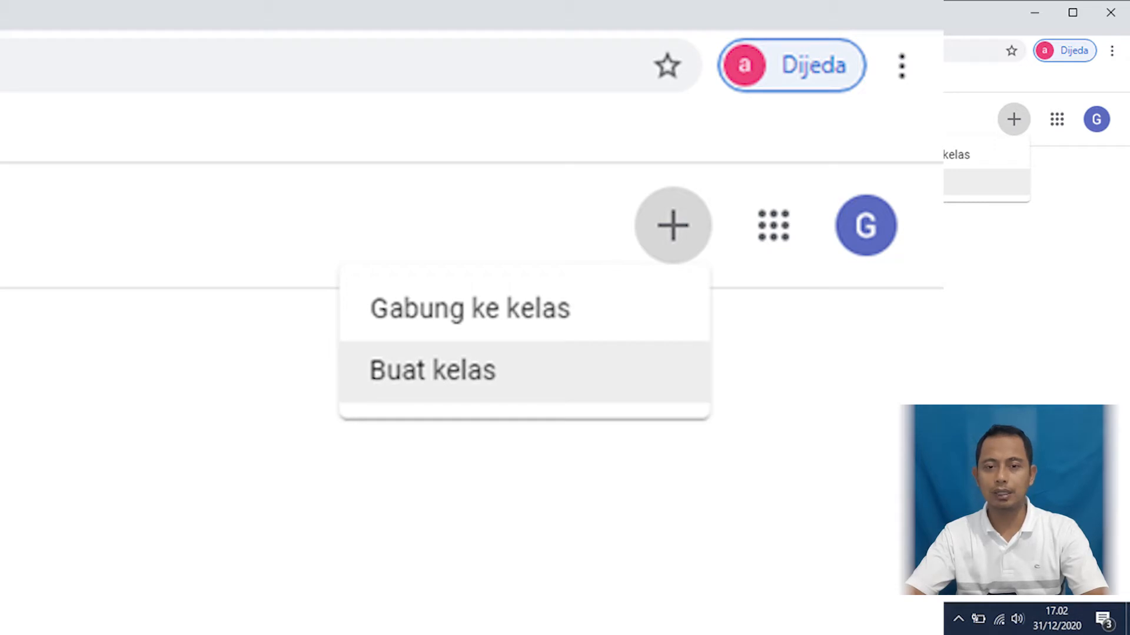
{"action": "left_click", "coordinate": [433, 369]}
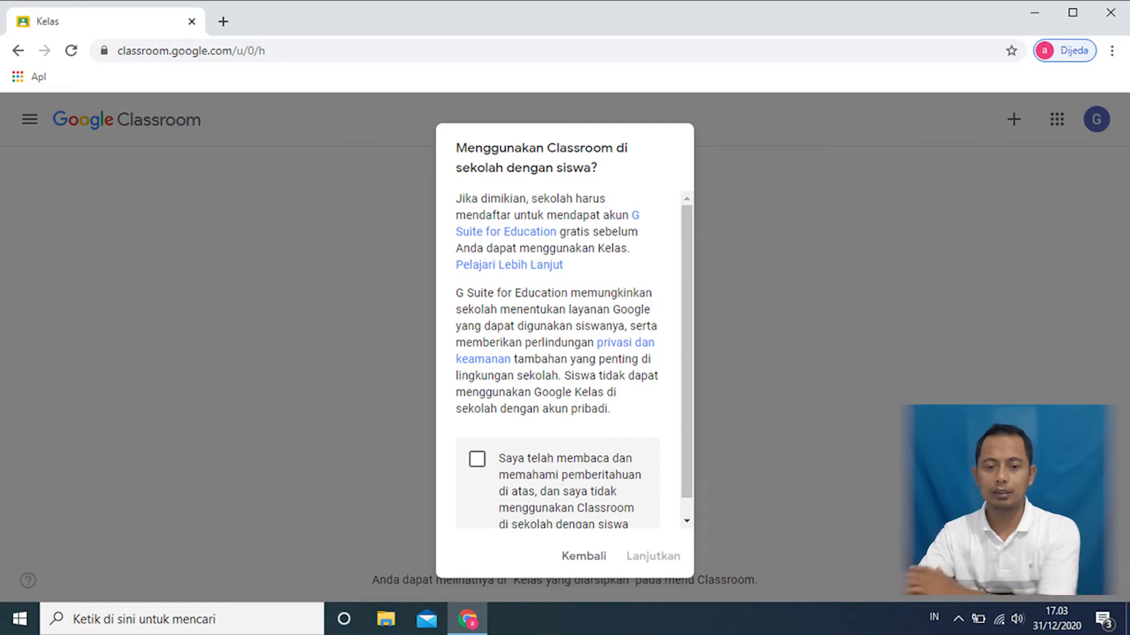
{"action": "left_click", "coordinate": [478, 459]}
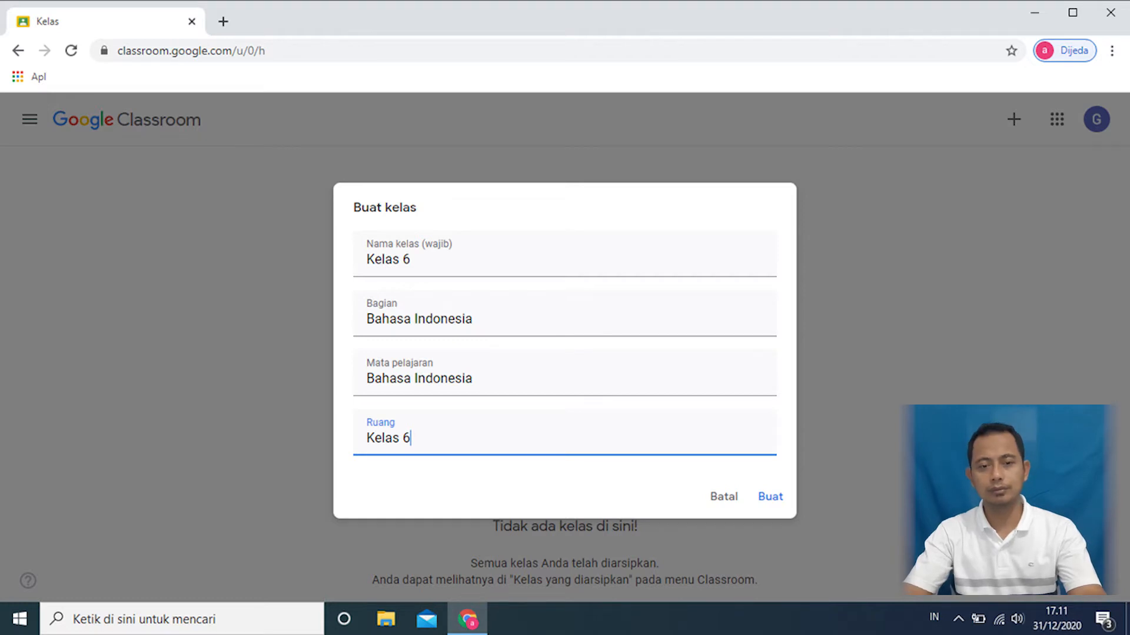
{"action": "key", "text": "Return"}
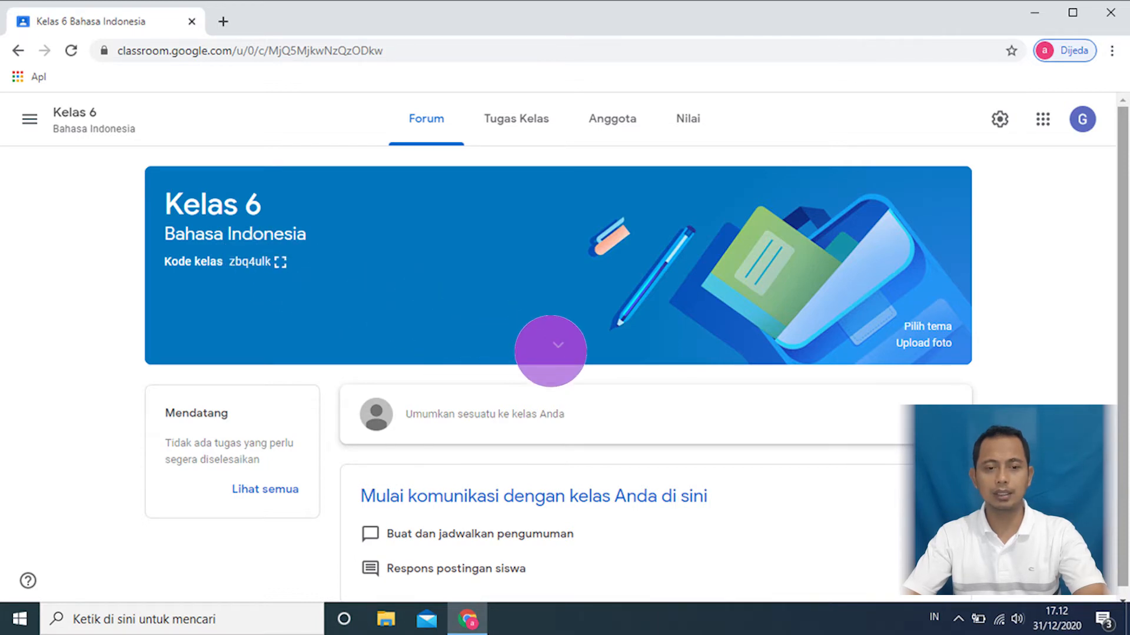
- Examine the class details and the theme gallery categories from Umum through Lainnya, leaving the gallery without choosing a theme
{"action": "left_click", "coordinate": [556, 345]}
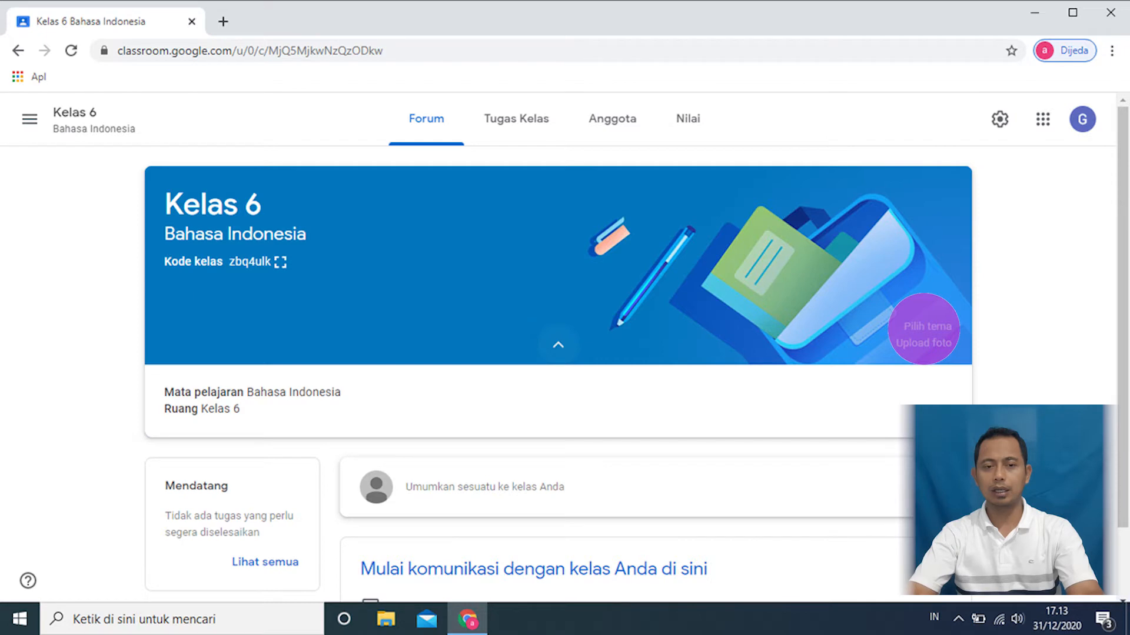
{"action": "left_click", "coordinate": [927, 327]}
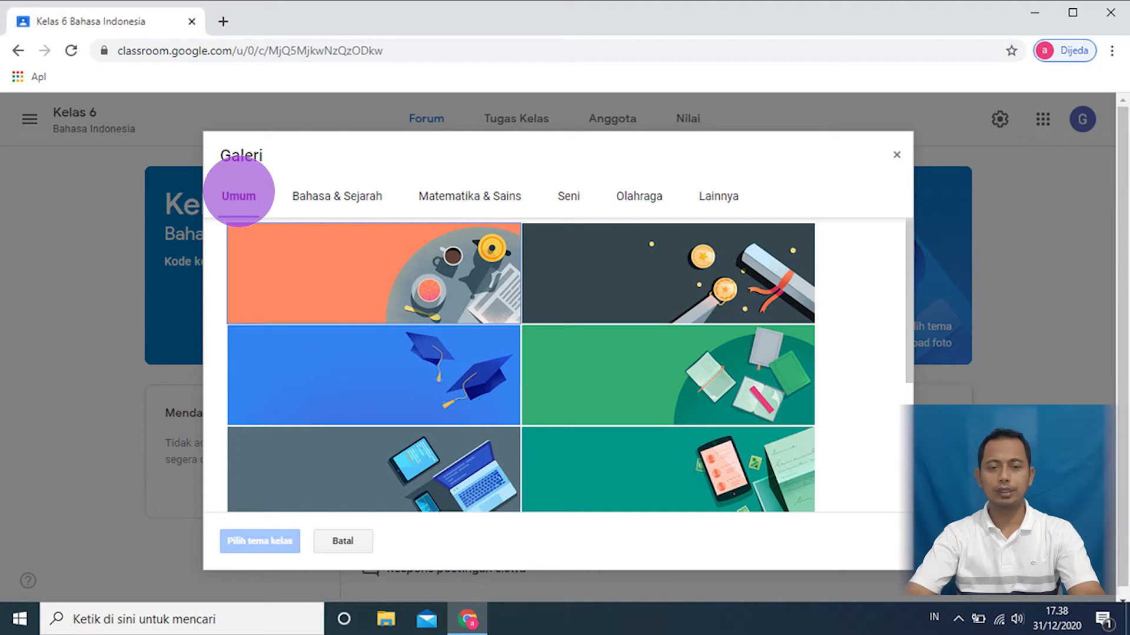
{"action": "left_click", "coordinate": [338, 194]}
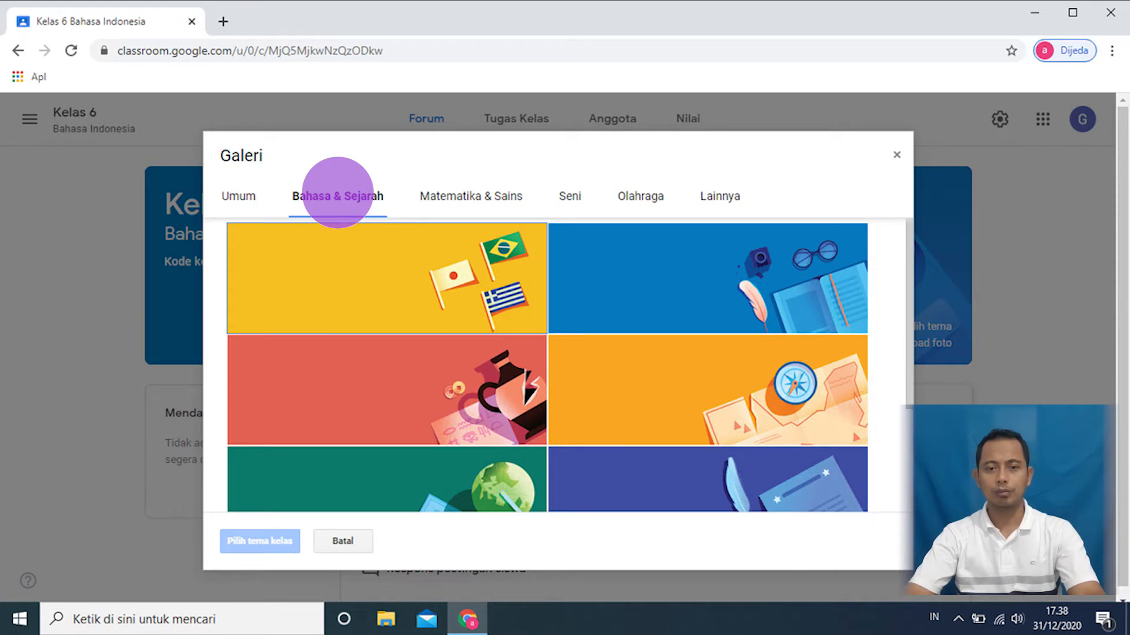
{"action": "left_click", "coordinate": [468, 192]}
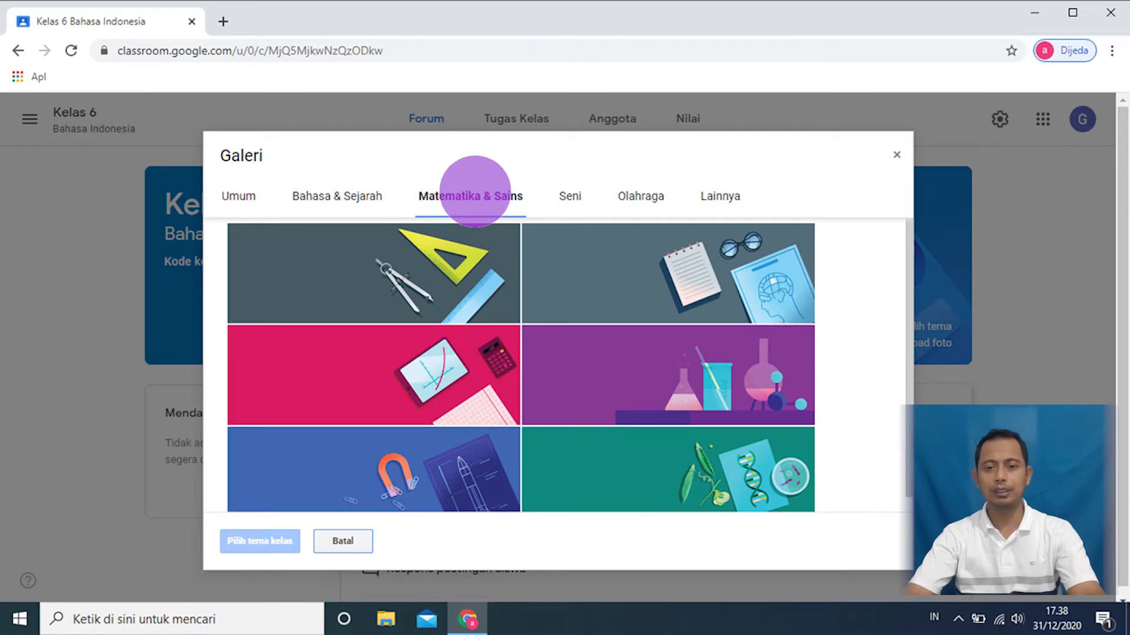
{"action": "left_click", "coordinate": [567, 194]}
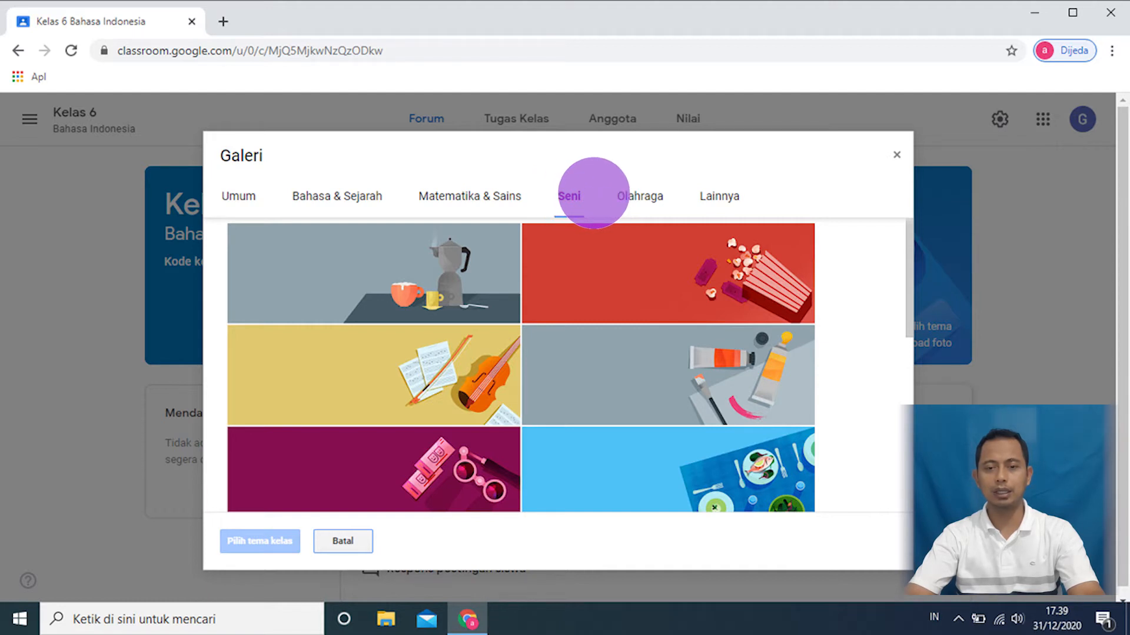
{"action": "left_click", "coordinate": [641, 194]}
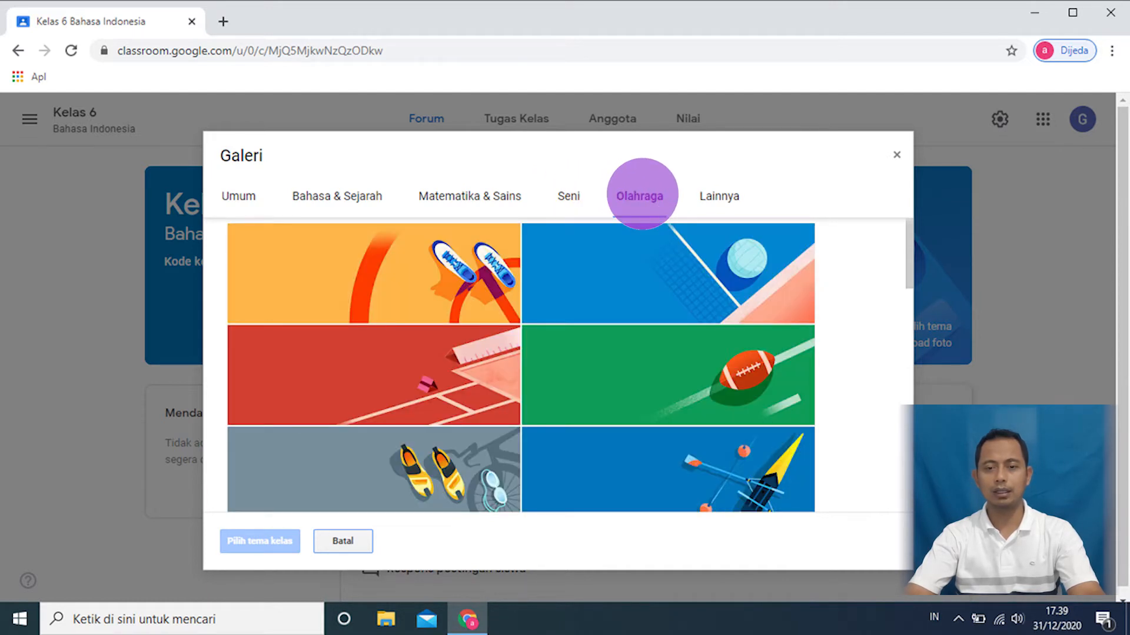
{"action": "left_click", "coordinate": [715, 196]}
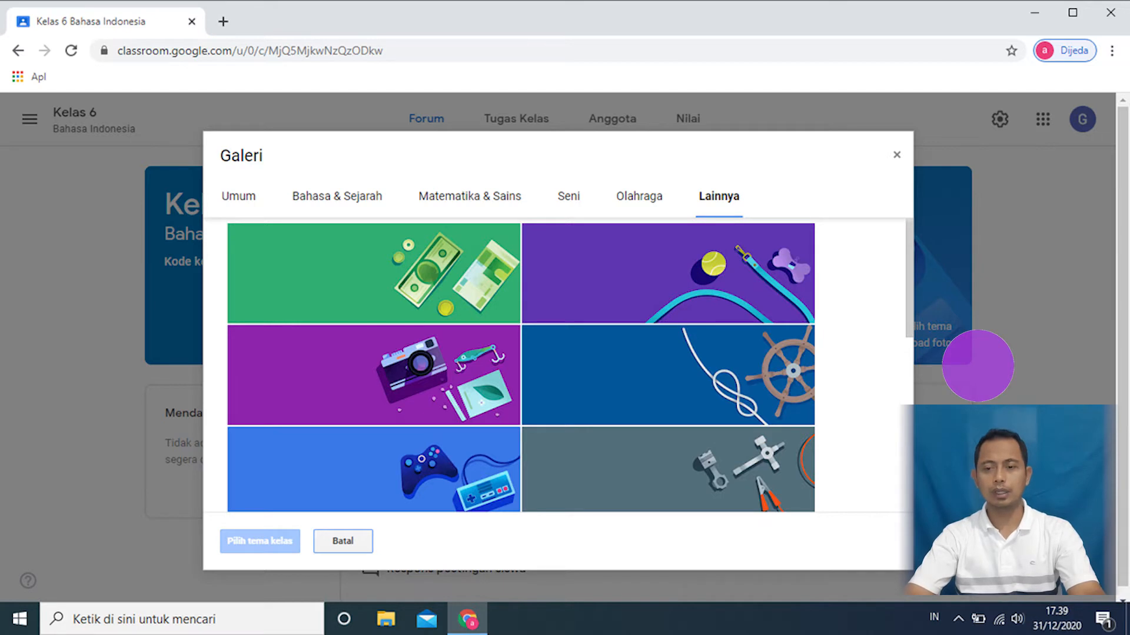
{"action": "left_click", "coordinate": [978, 366]}
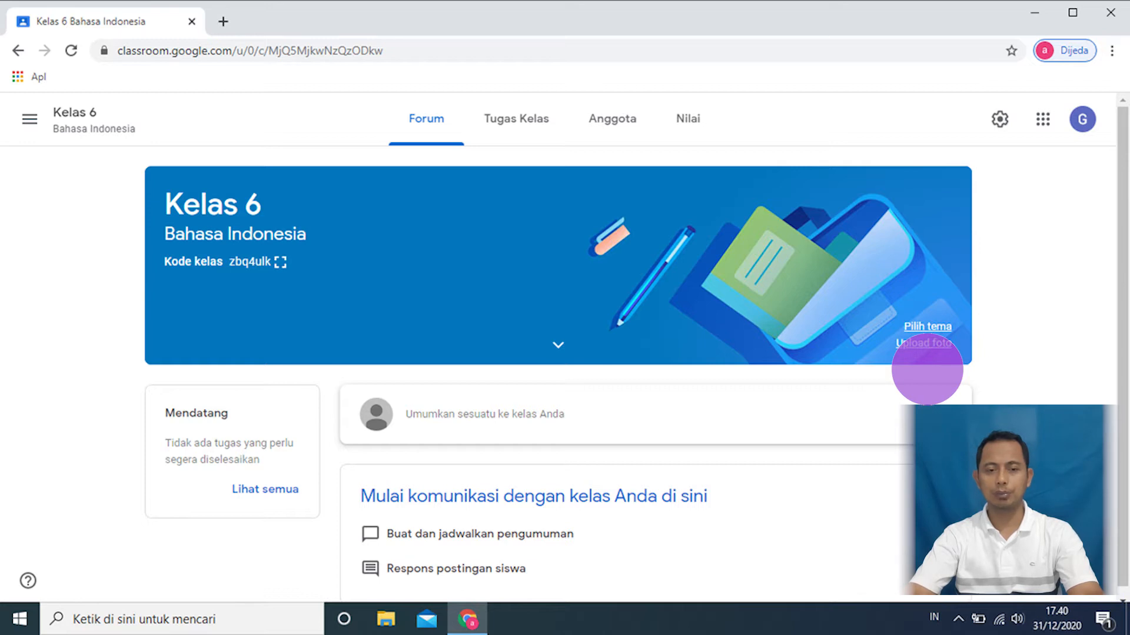
- Upload the picture "latar sekolah.png" and apply it as the class theme
{"action": "left_click", "coordinate": [923, 344]}
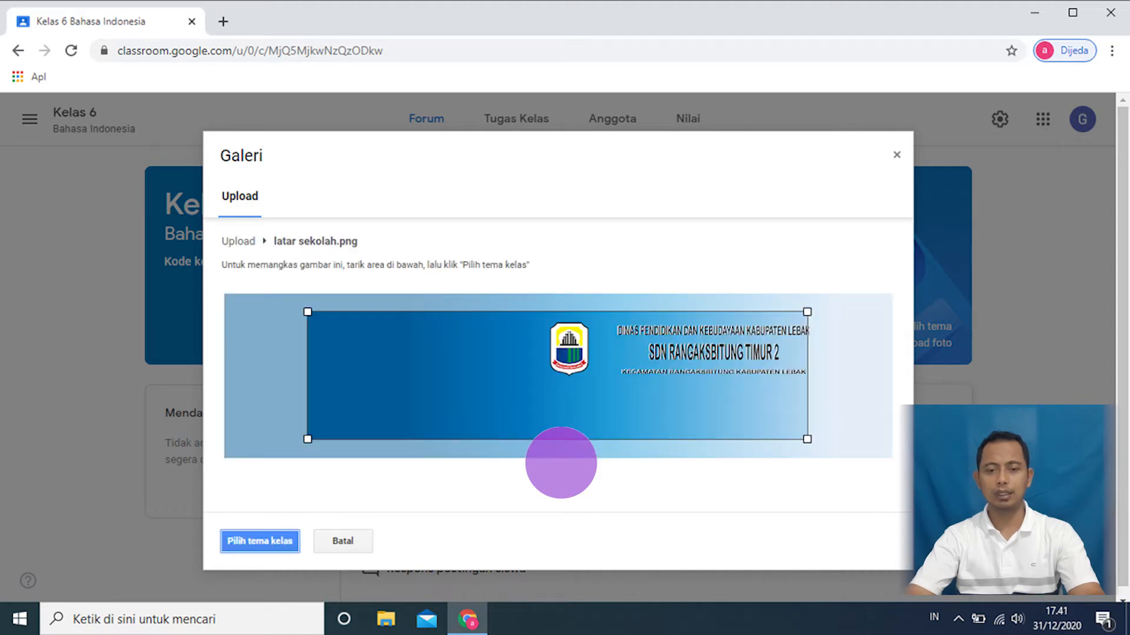
{"action": "key", "text": "Return"}
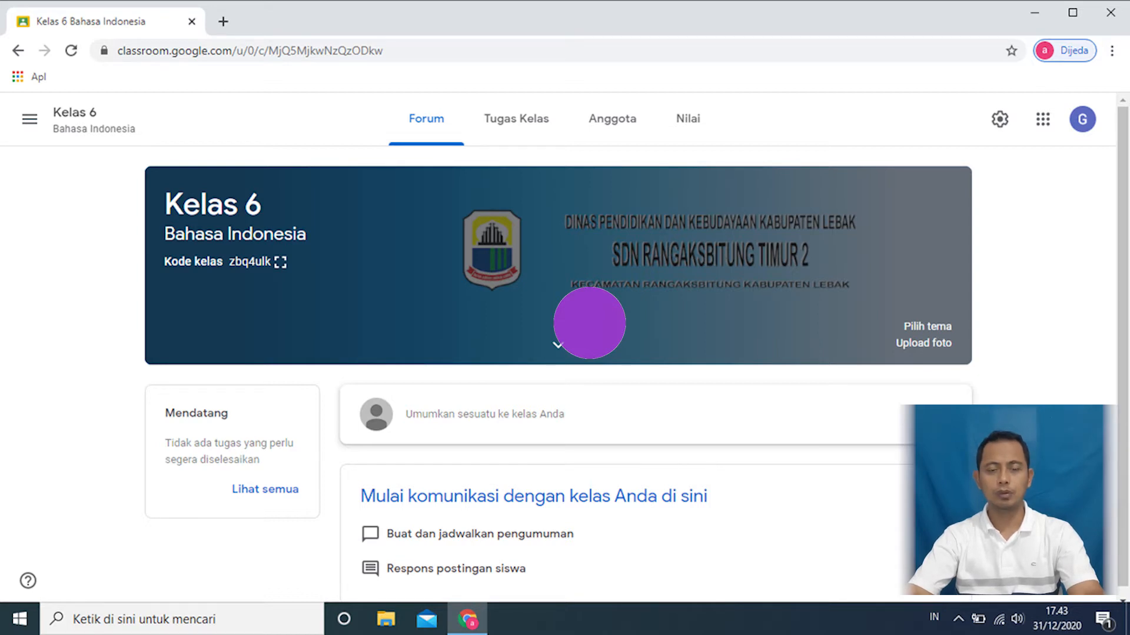
- Review the class details, followed by the Tugas Kelas, Anggota and Nilai pages of the class
{"action": "left_click", "coordinate": [589, 322]}
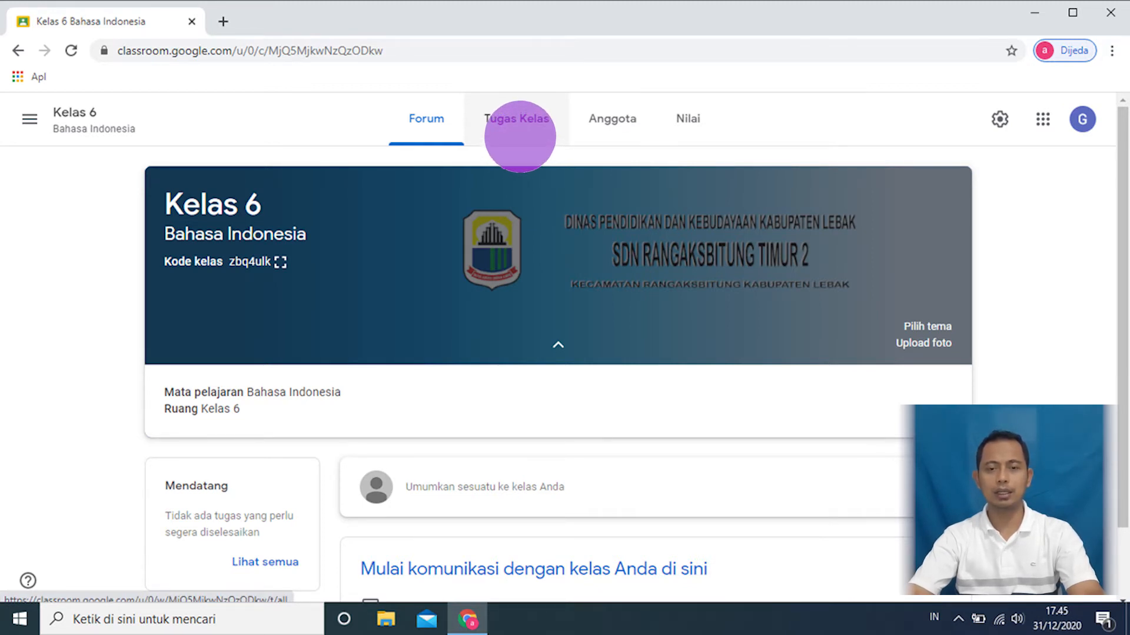
{"action": "left_click", "coordinate": [518, 127]}
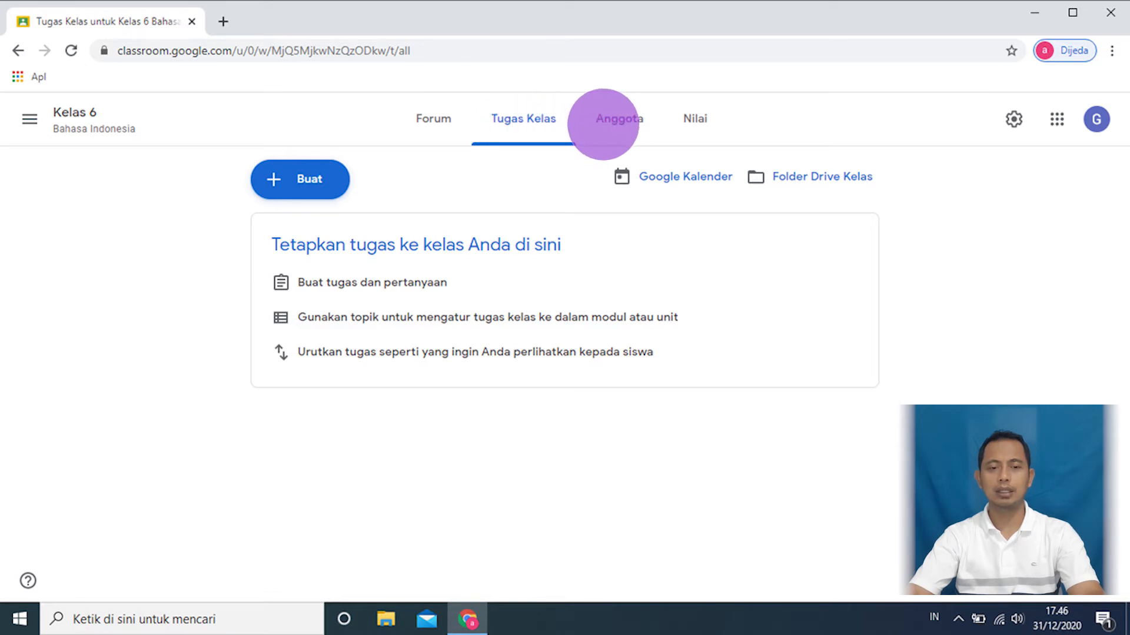
{"action": "left_click", "coordinate": [618, 120]}
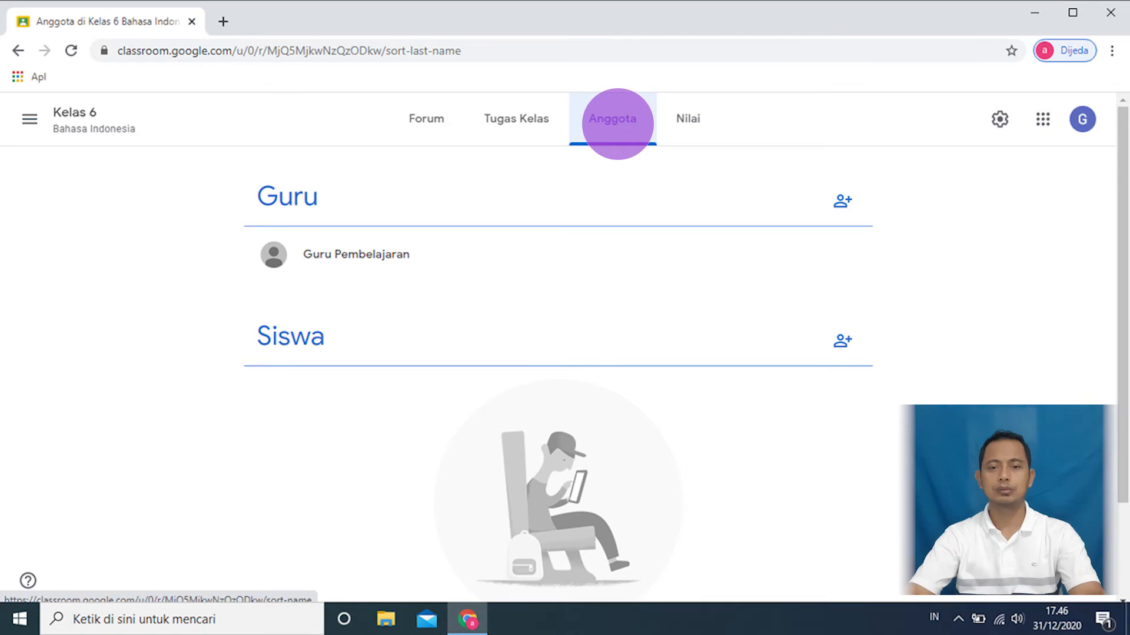
{"action": "left_click", "coordinate": [696, 121]}
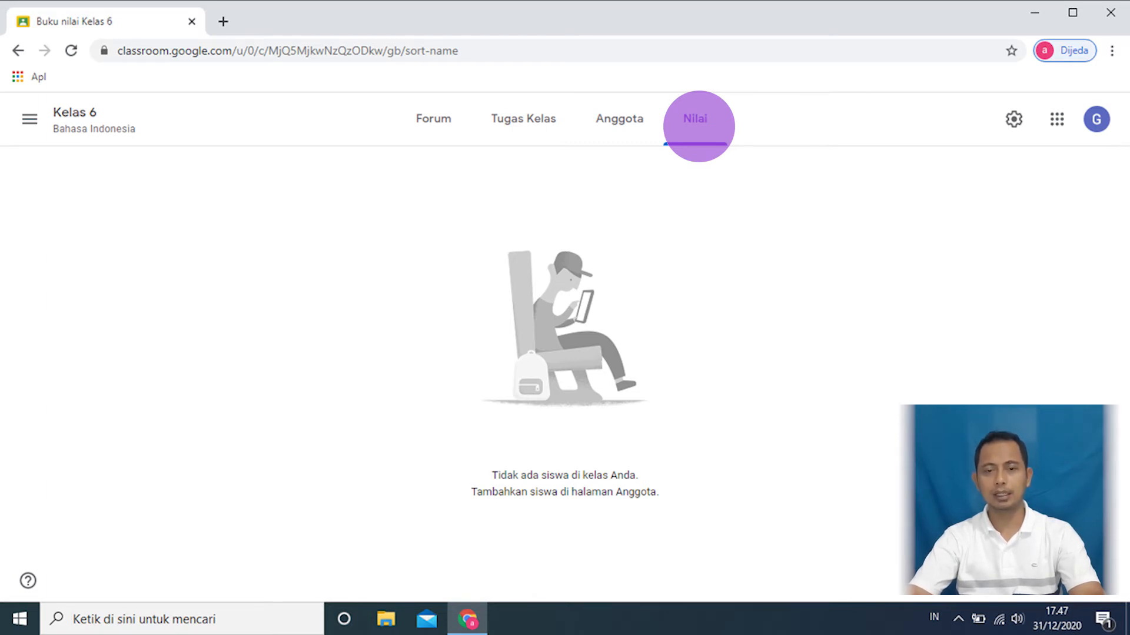
- Explore what can be created under Tugas Kelas: Tugas, Tugas kuis with its Blank Quiz form, Pertanyaan and Materi
{"action": "left_click", "coordinate": [528, 125]}
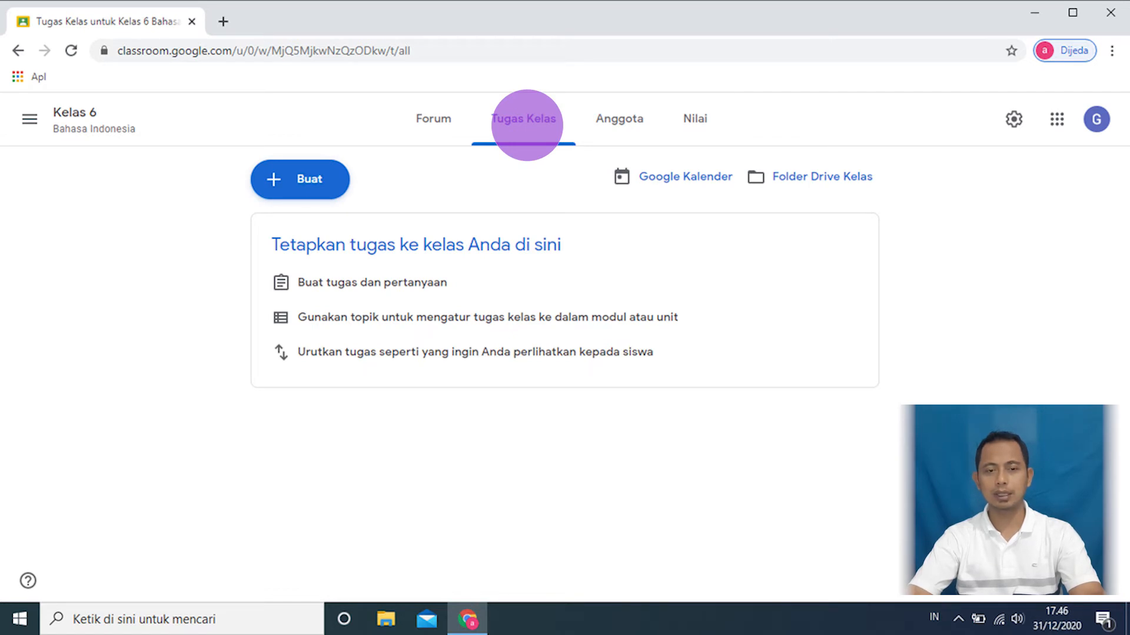
{"action": "left_click", "coordinate": [310, 174]}
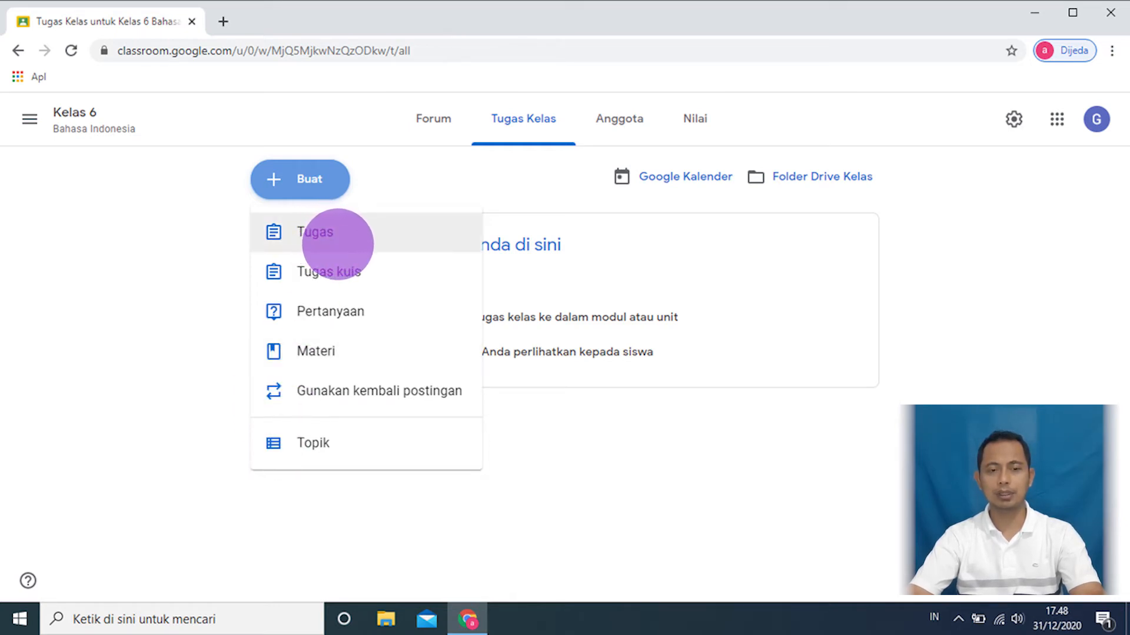
{"action": "left_click", "coordinate": [326, 234]}
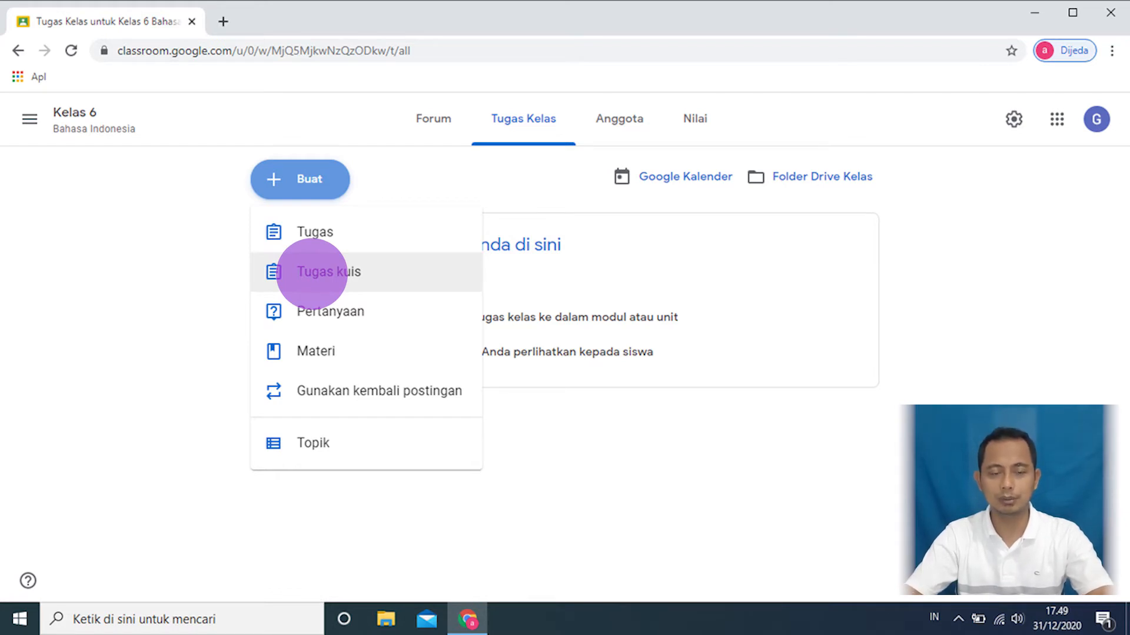
{"action": "left_click", "coordinate": [312, 272]}
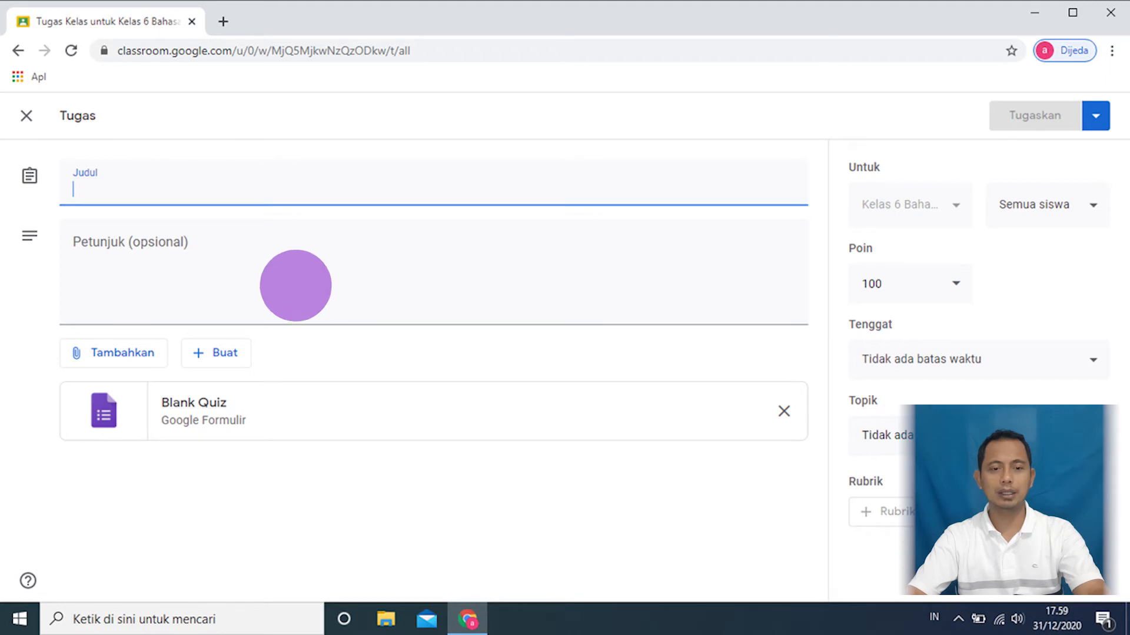
{"action": "left_click", "coordinate": [111, 417]}
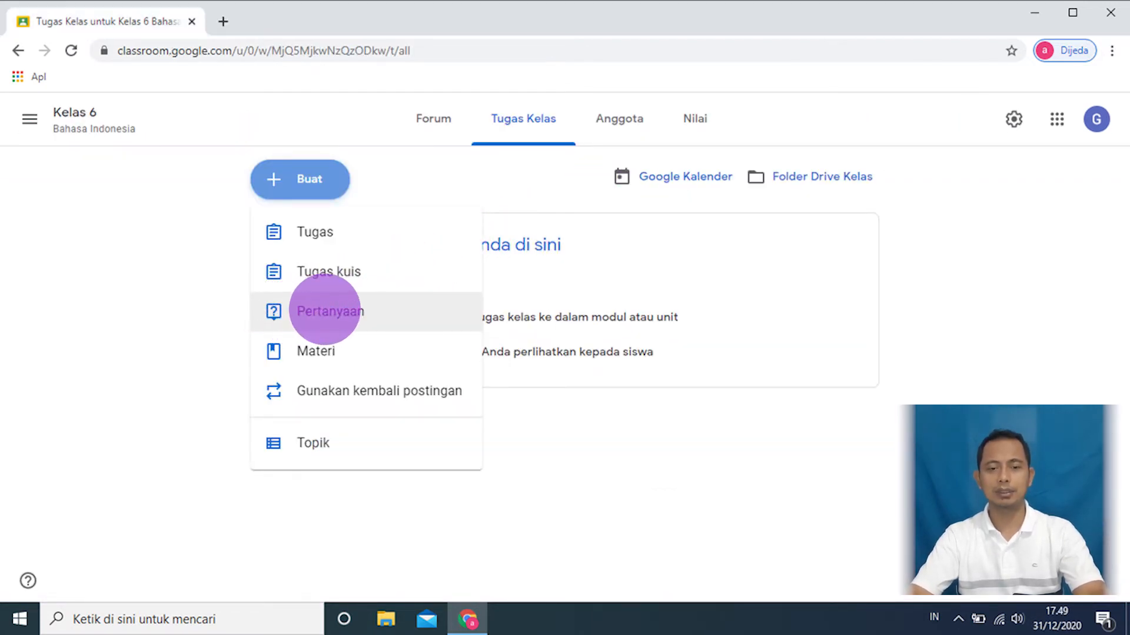
{"action": "left_click", "coordinate": [332, 311]}
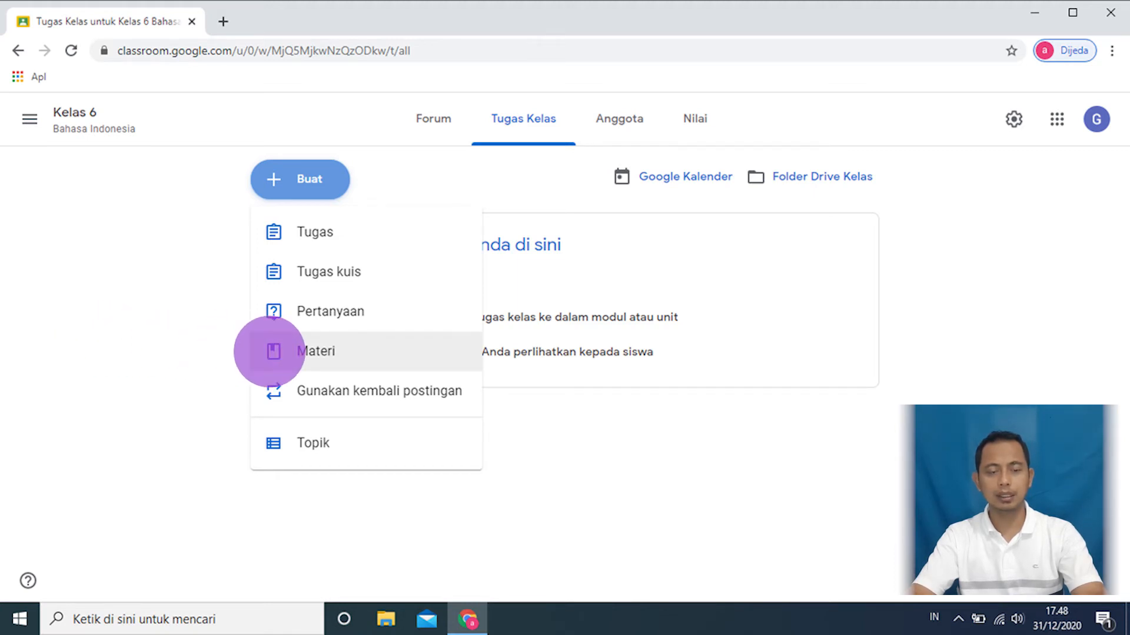
{"action": "left_click", "coordinate": [317, 352]}
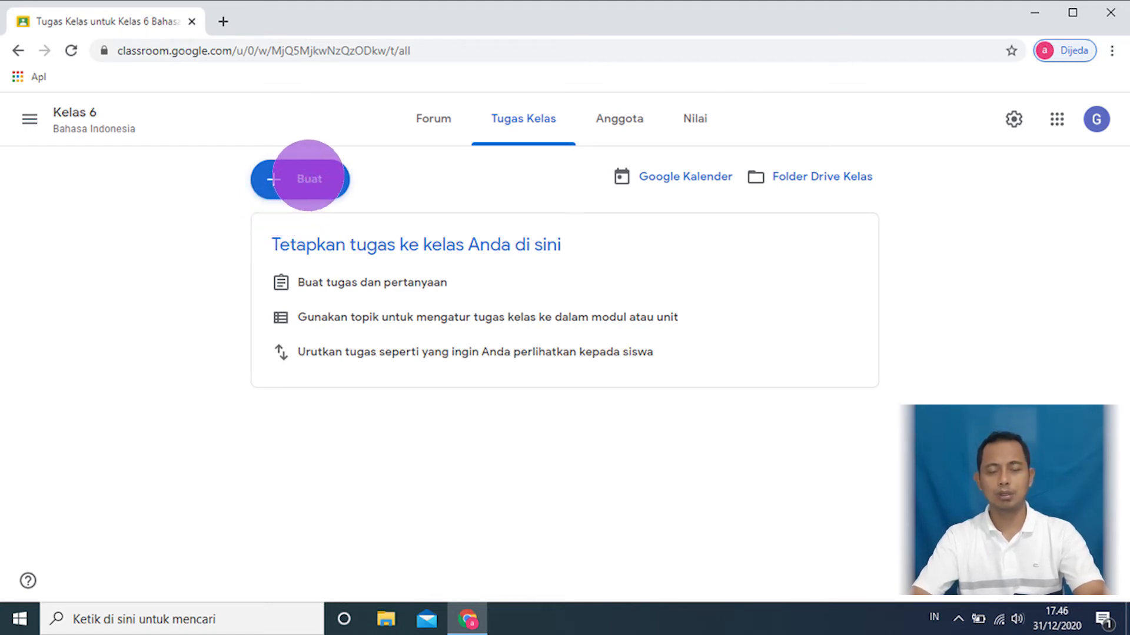
- Create the assignment "Tugas Ke-1 Bahasa Indonesia" with instructions to read pages 2 and 3 and complete the page 4 diagram, attaching the image "Tema 1 hal 2"
{"action": "left_click", "coordinate": [306, 200]}
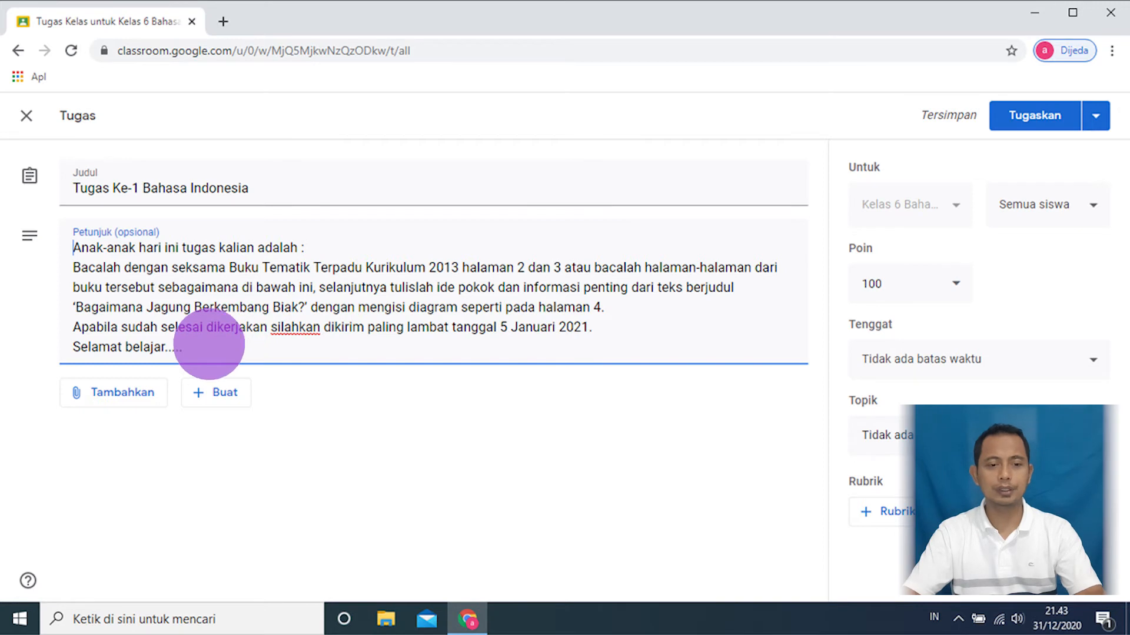
{"action": "left_click", "coordinate": [110, 389]}
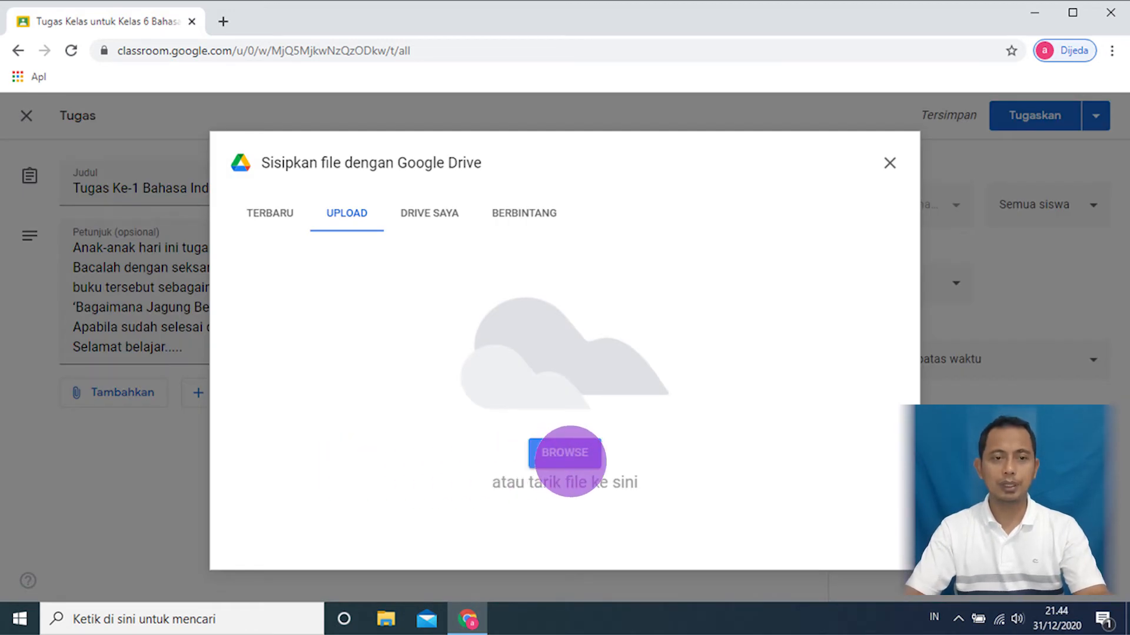
{"action": "left_click", "coordinate": [566, 454]}
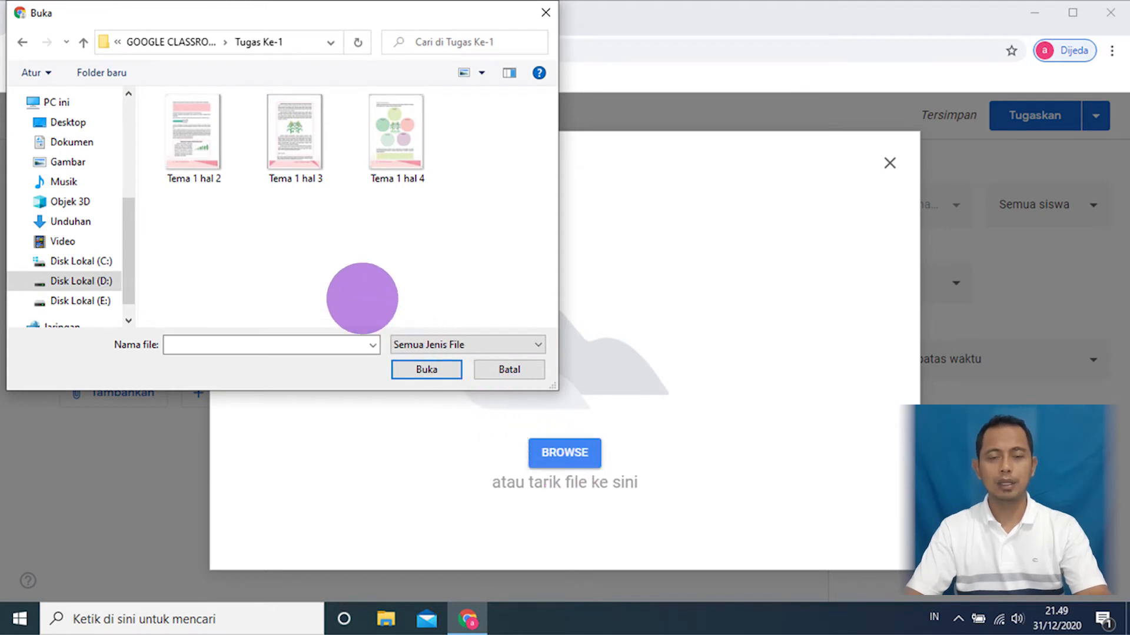
{"action": "left_click", "coordinate": [203, 147]}
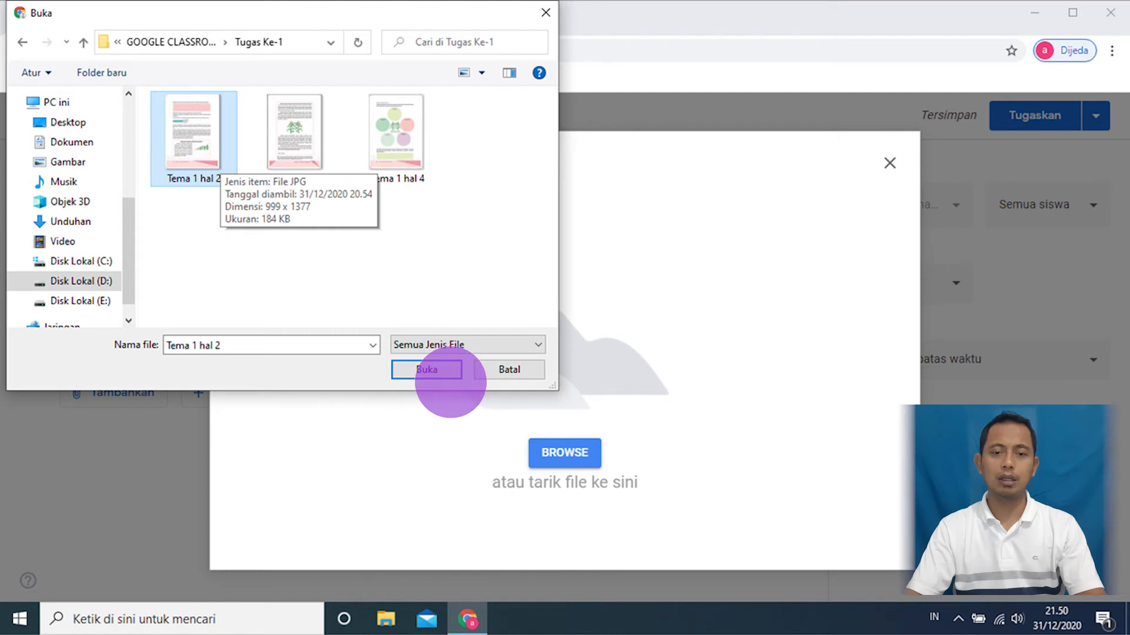
{"action": "left_click", "coordinate": [446, 376]}
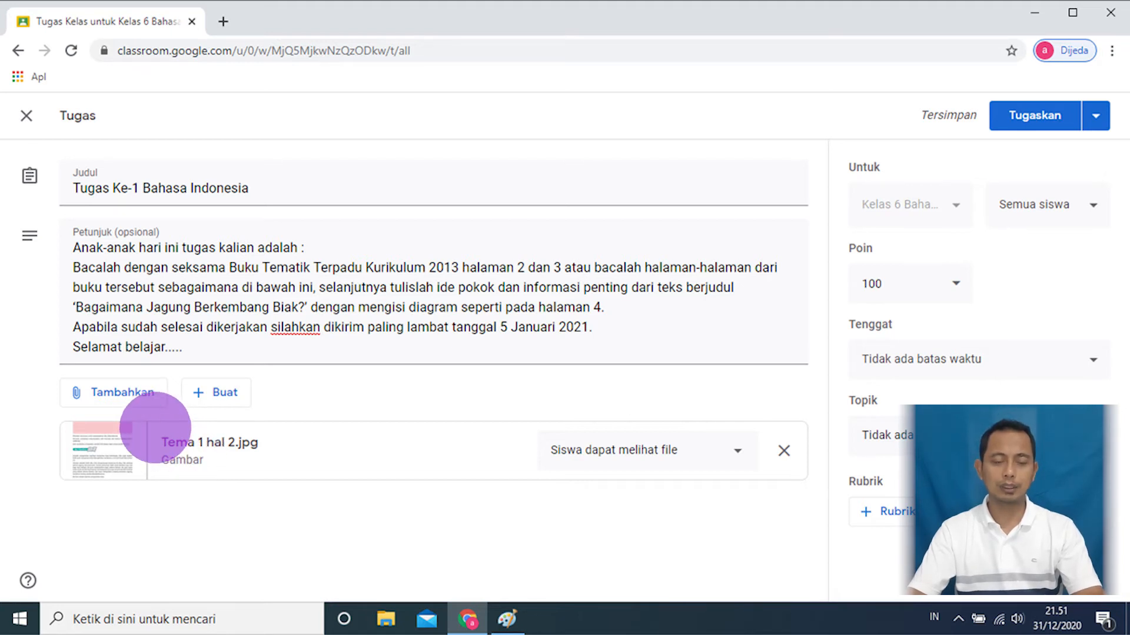
- Attach the page images "Tema 1 hal 3" and "Tema 1 hal 4" to the assignment by uploading them through Google Drive
{"action": "left_click", "coordinate": [109, 394]}
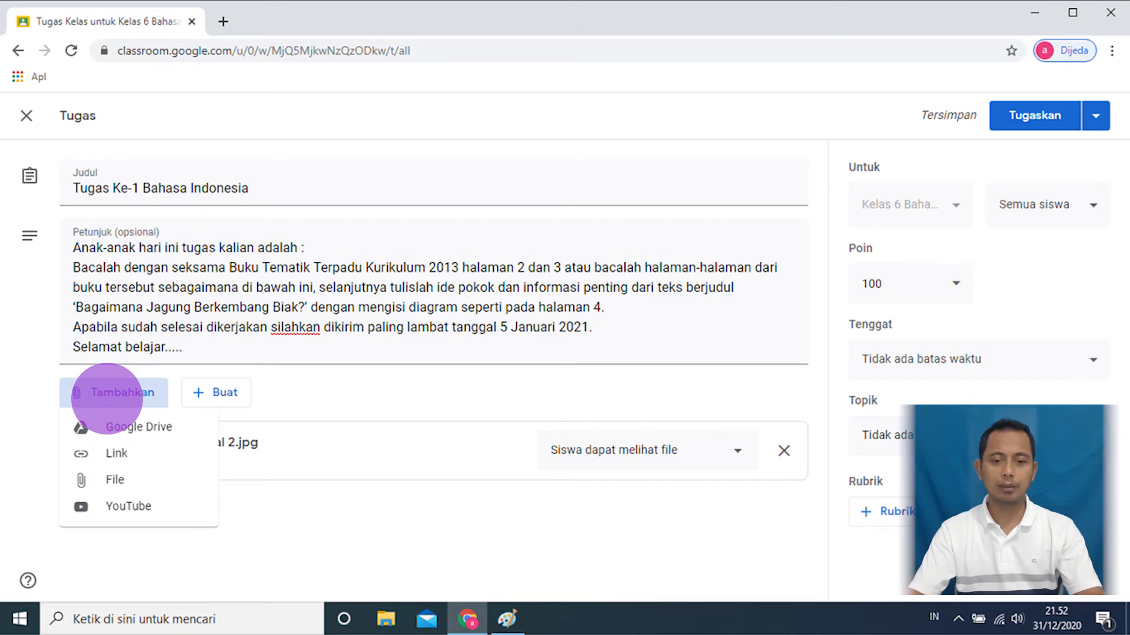
{"action": "left_click", "coordinate": [111, 426]}
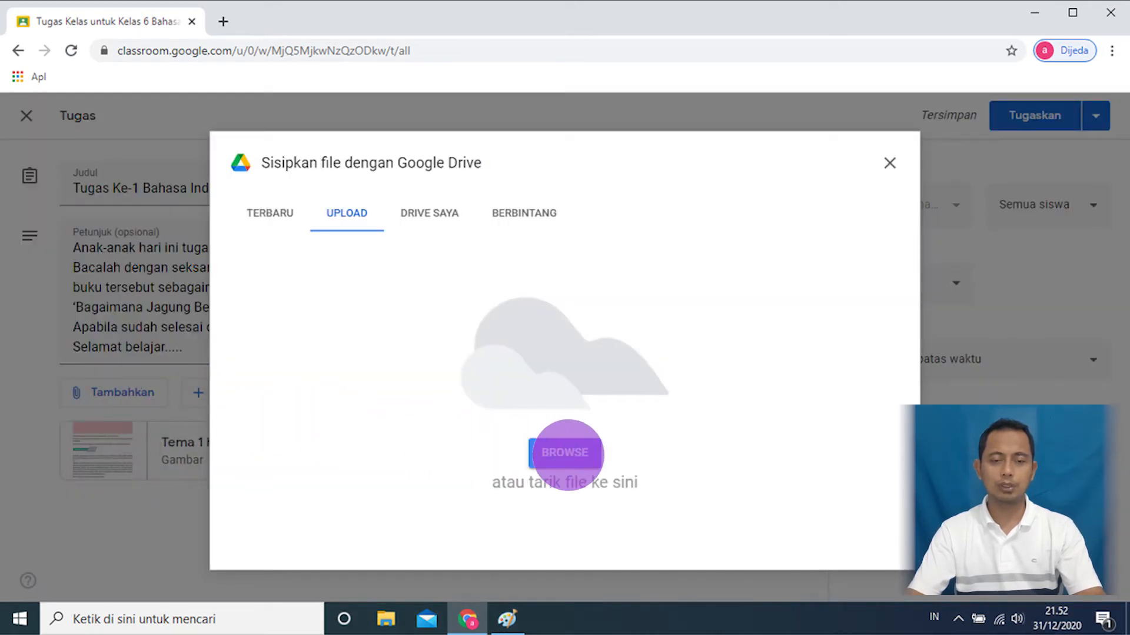
{"action": "left_click", "coordinate": [564, 453]}
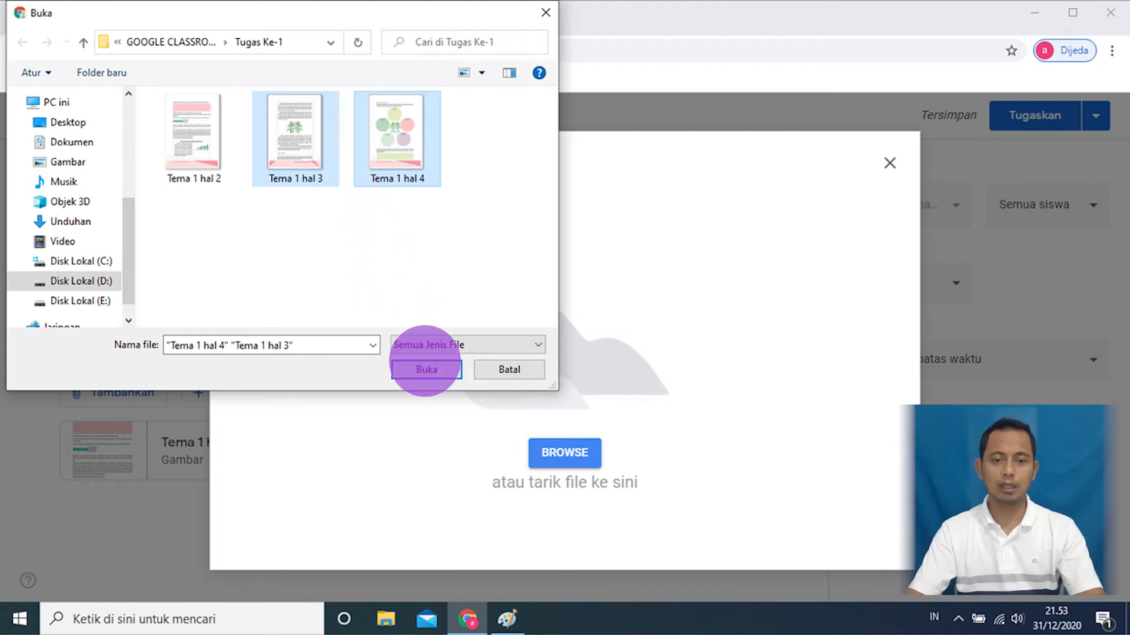
{"action": "left_click", "coordinate": [427, 369]}
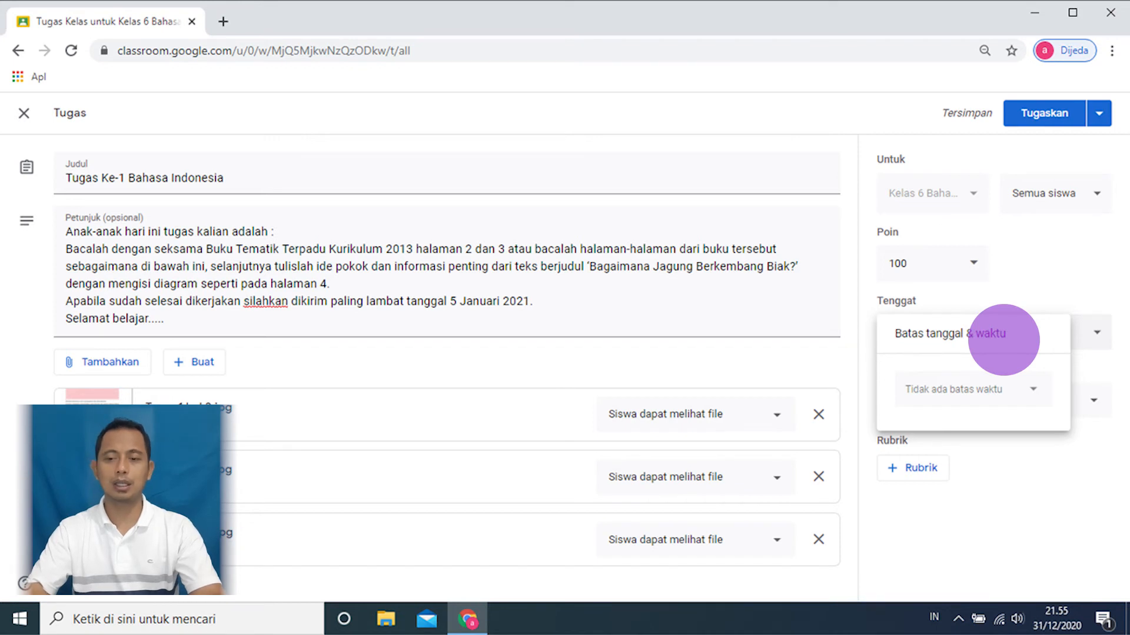
- Set the assignment's due date to 5 Jan 2021 at 12.00 and assign it to the class
{"action": "left_click", "coordinate": [1004, 389]}
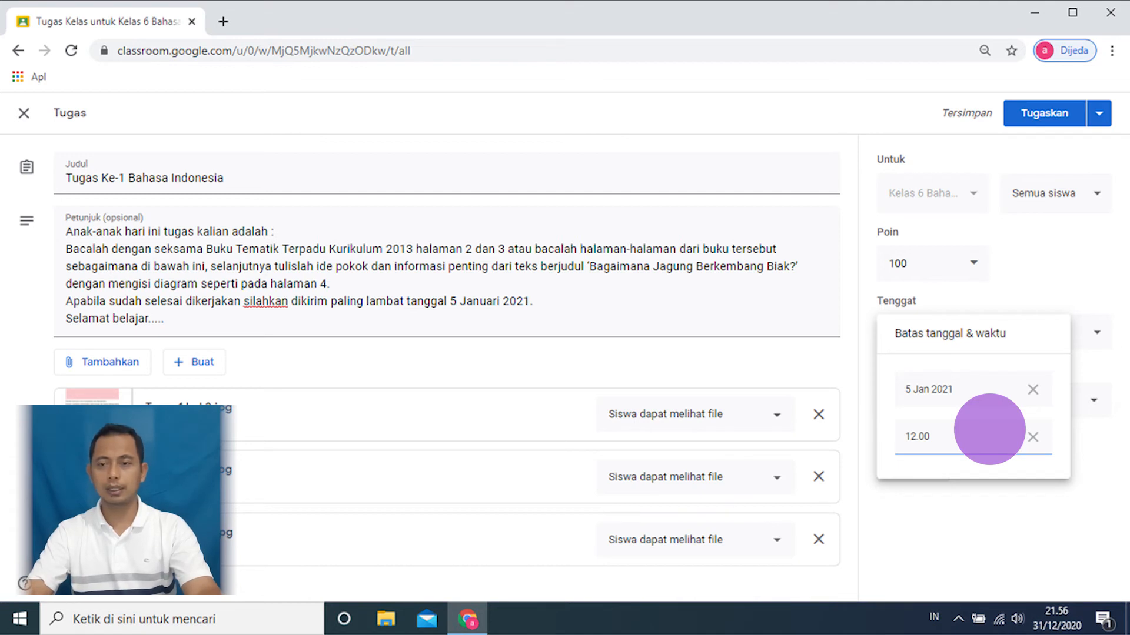
{"action": "key", "text": "Return"}
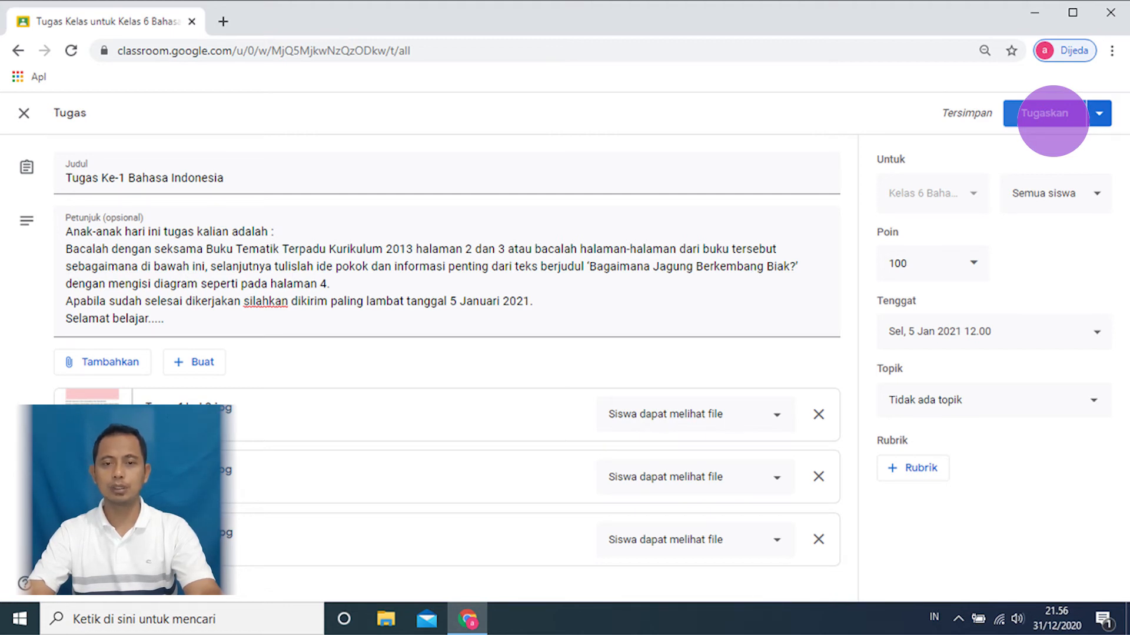
{"action": "left_click", "coordinate": [1044, 113]}
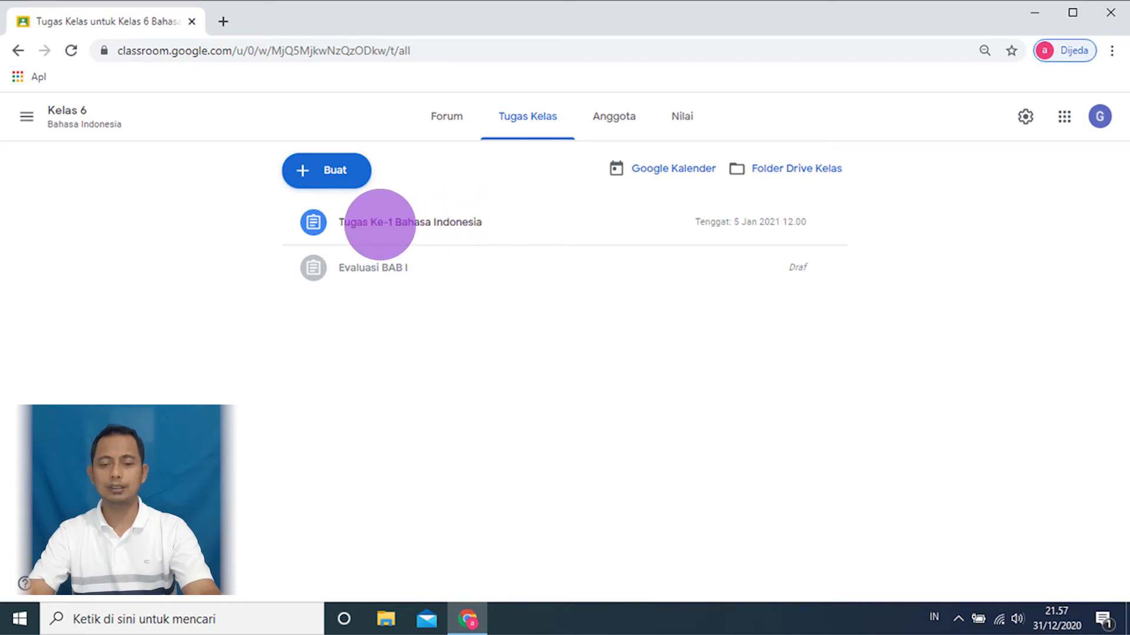
- Review the student work and instructions of "Tugas Ke-1 Bahasa Indonesia", and open the assignment for editing and save it
{"action": "left_click", "coordinate": [380, 224]}
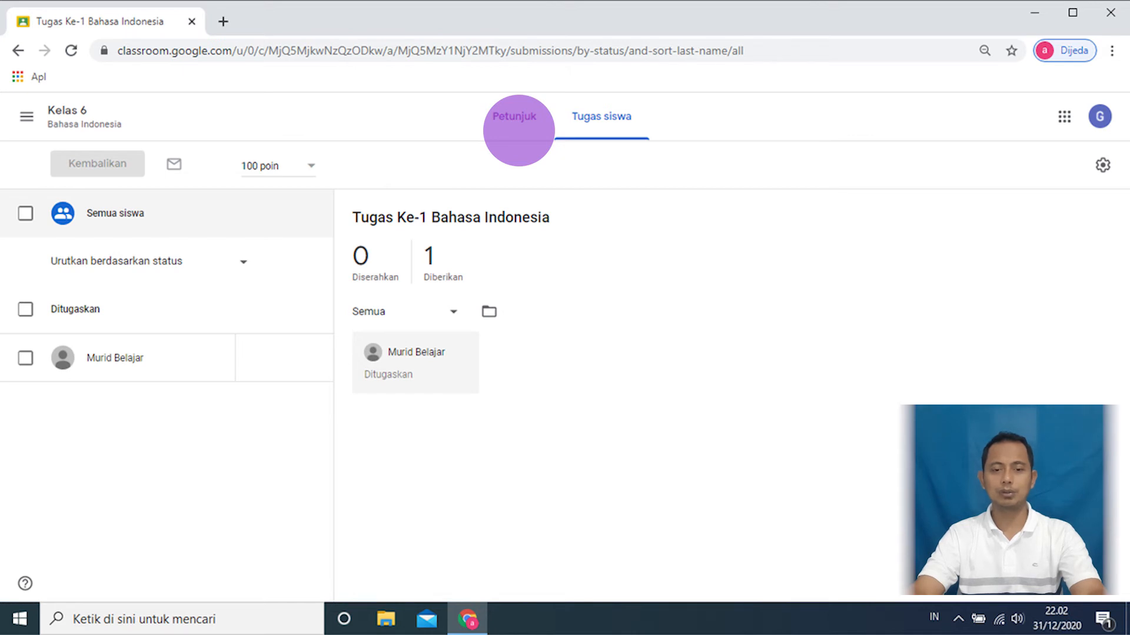
{"action": "left_click", "coordinate": [519, 130]}
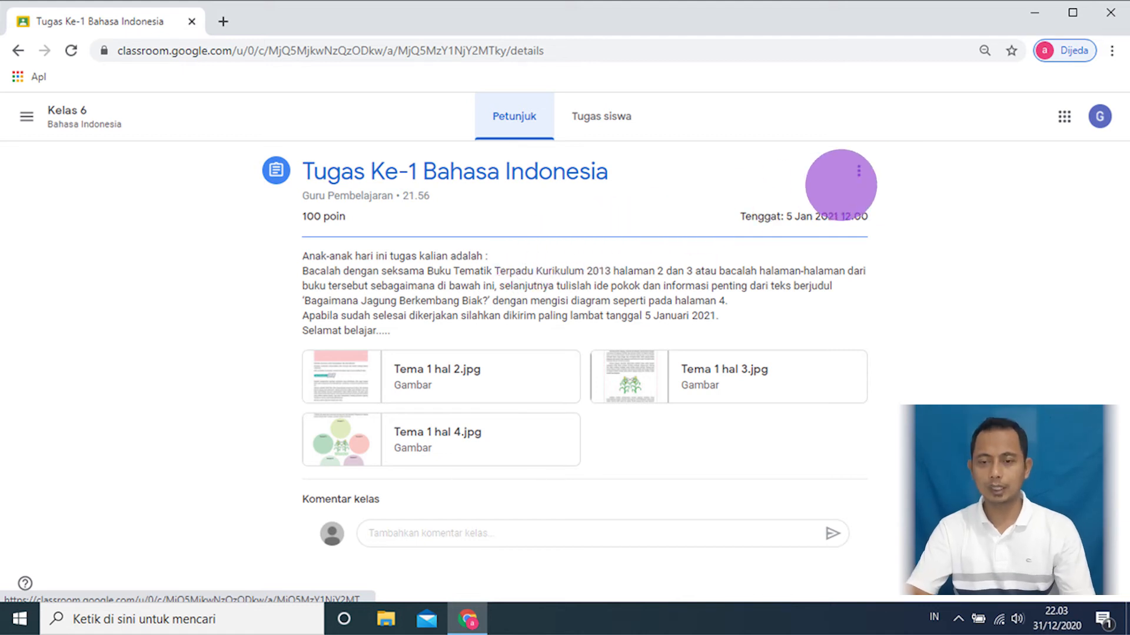
{"action": "left_click", "coordinate": [859, 172]}
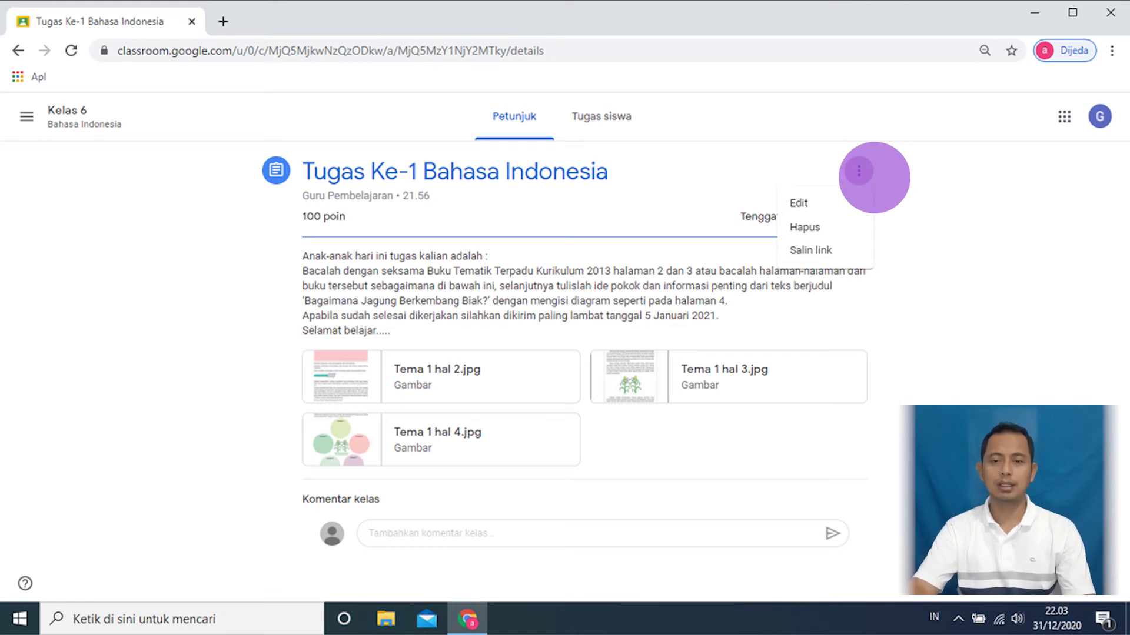
{"action": "left_click", "coordinate": [802, 202]}
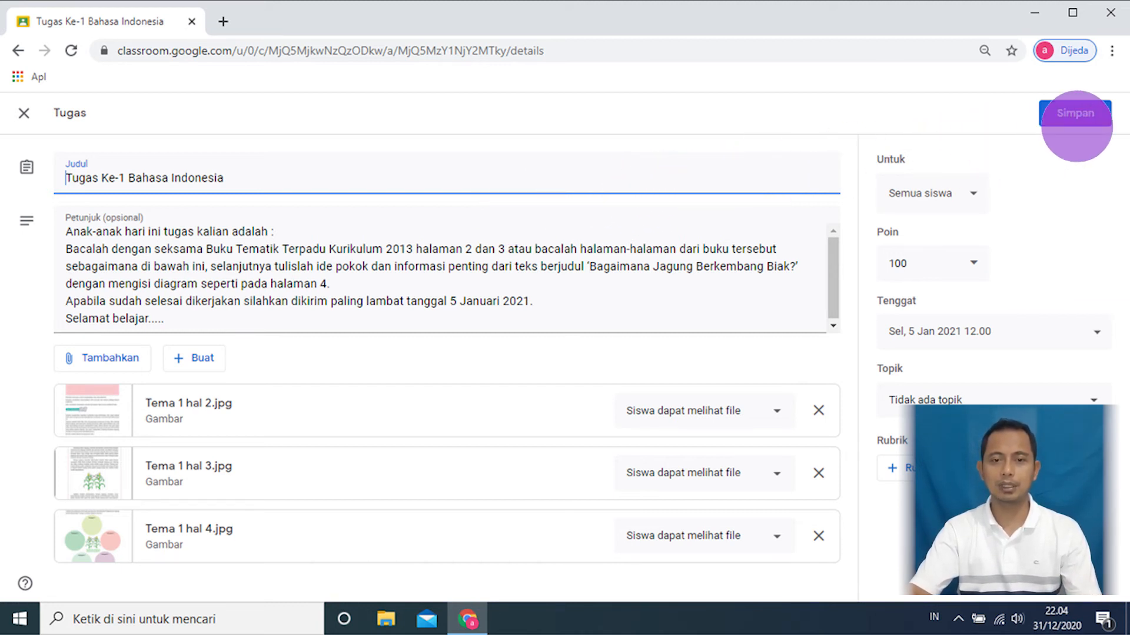
{"action": "left_click", "coordinate": [1075, 118]}
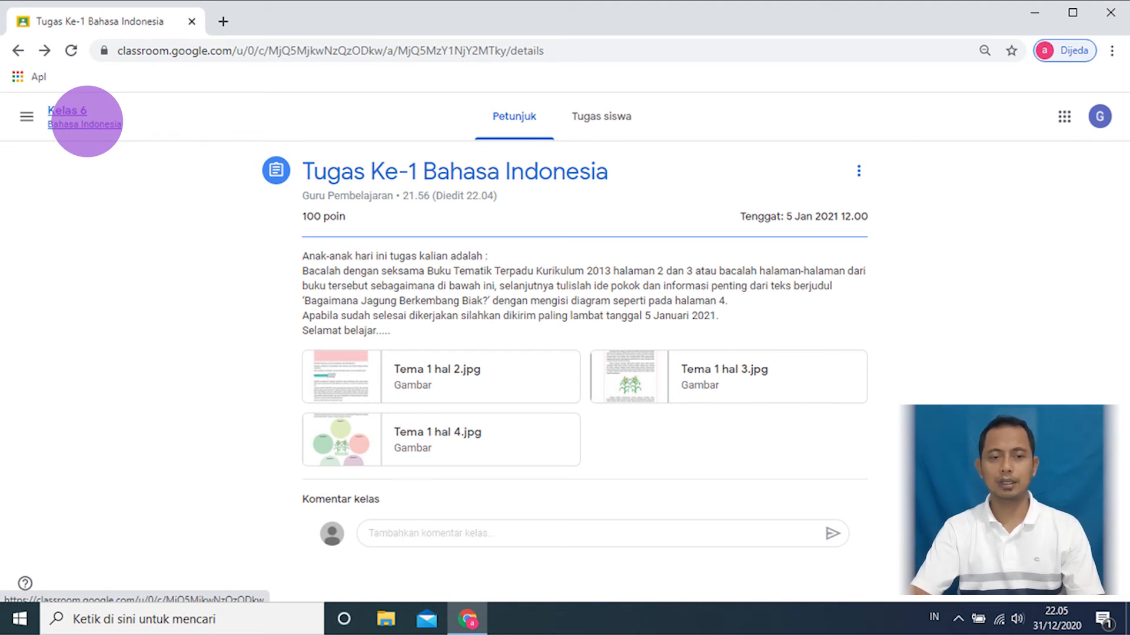
- View the assignment post in the Kelas 6 Bahasa Indonesia forum and return to the overview of all classes
{"action": "left_click", "coordinate": [87, 121]}
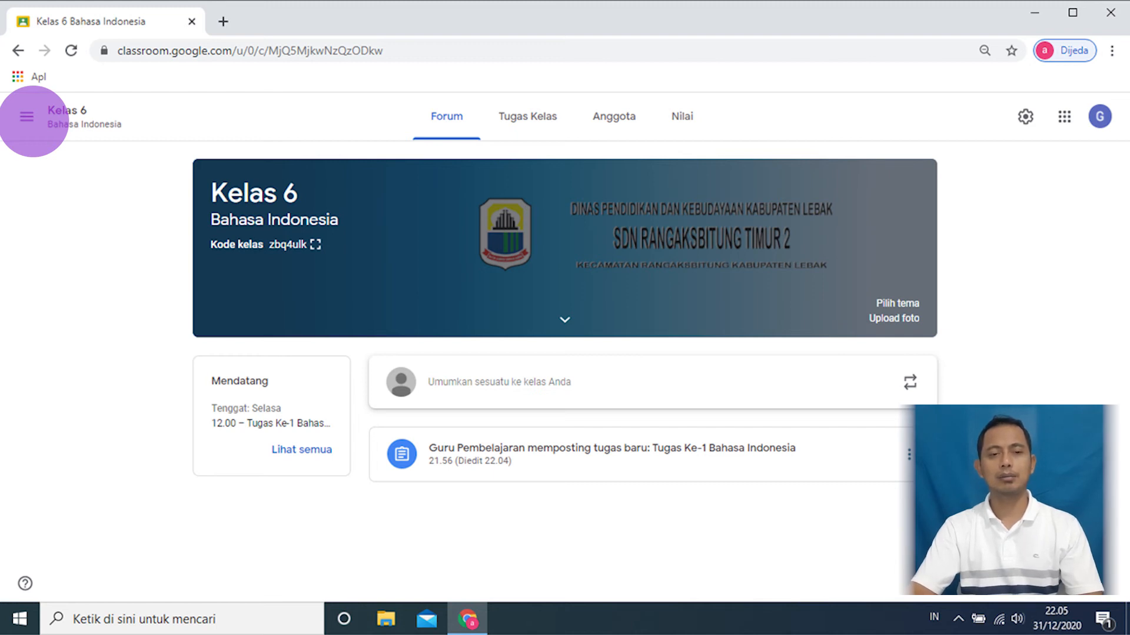
{"action": "left_click", "coordinate": [27, 116]}
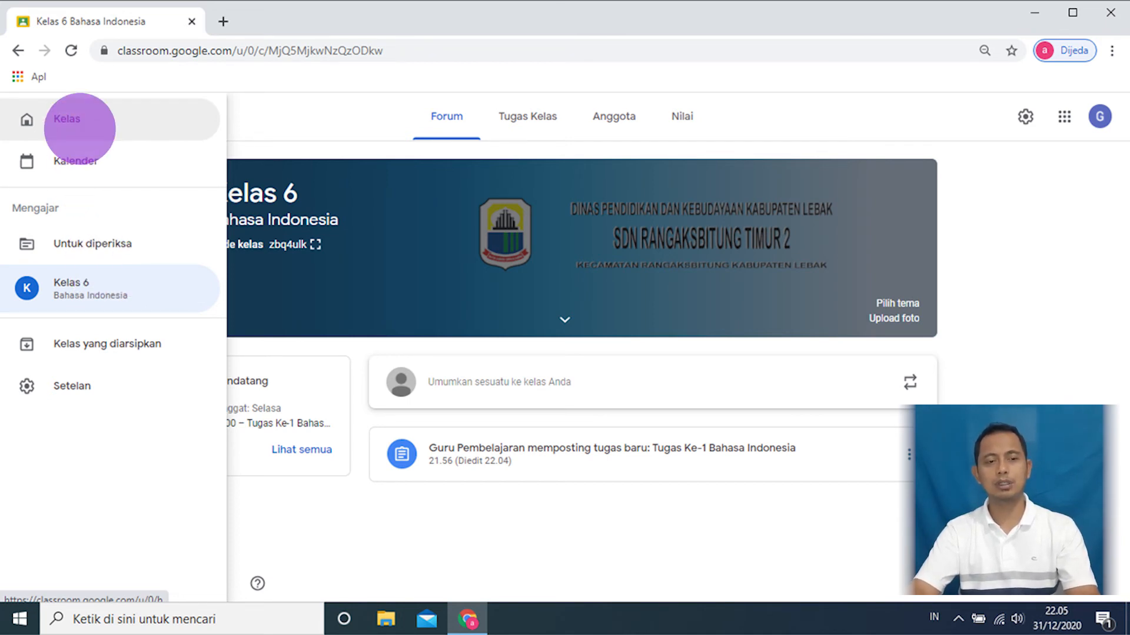
{"action": "left_click", "coordinate": [79, 126]}
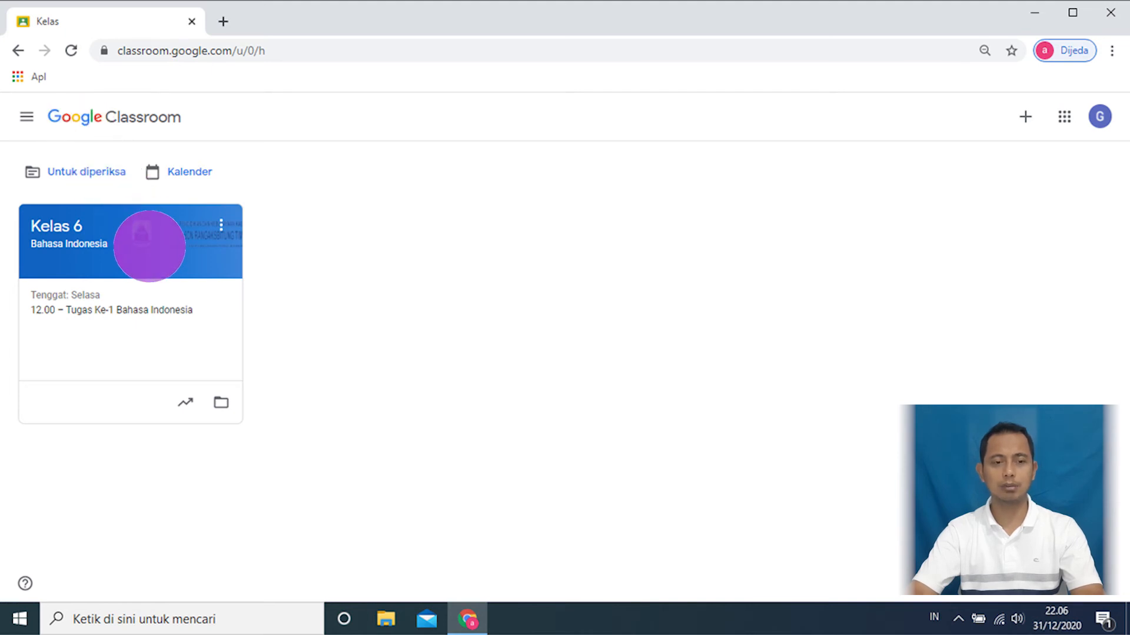
{"action": "left_click", "coordinate": [176, 244]}
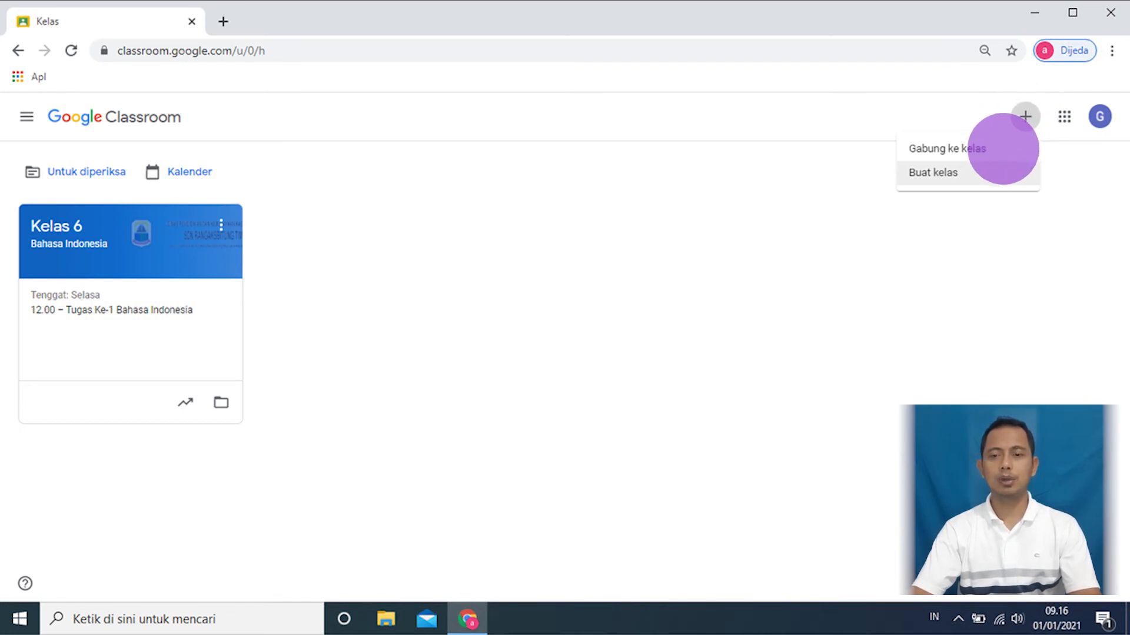
- Accept the school-use notice, create the class "Kelas 6" with section IPA, subject IPA and room Kelas 6, and return to the class overview
{"action": "left_click", "coordinate": [988, 175]}
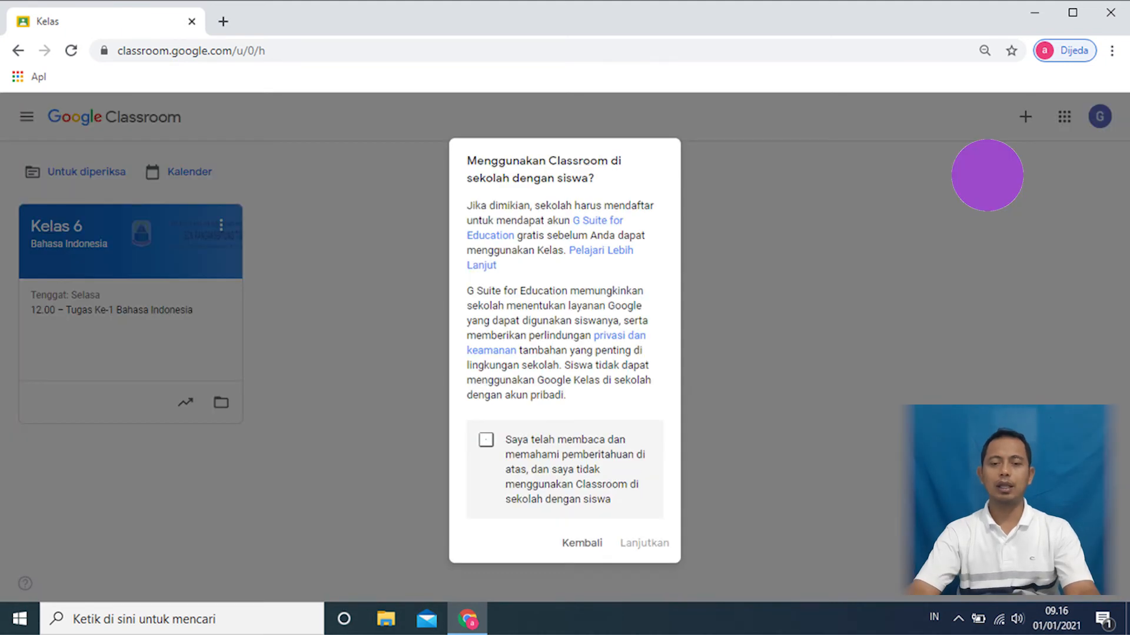
{"action": "left_click", "coordinate": [486, 439]}
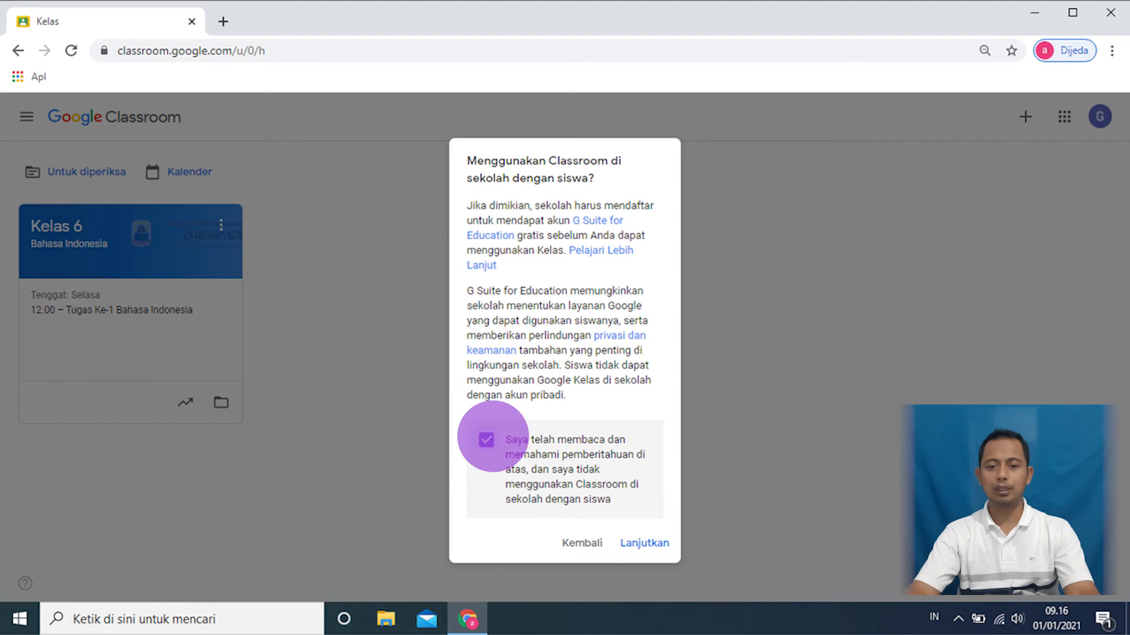
{"action": "left_click", "coordinate": [643, 540]}
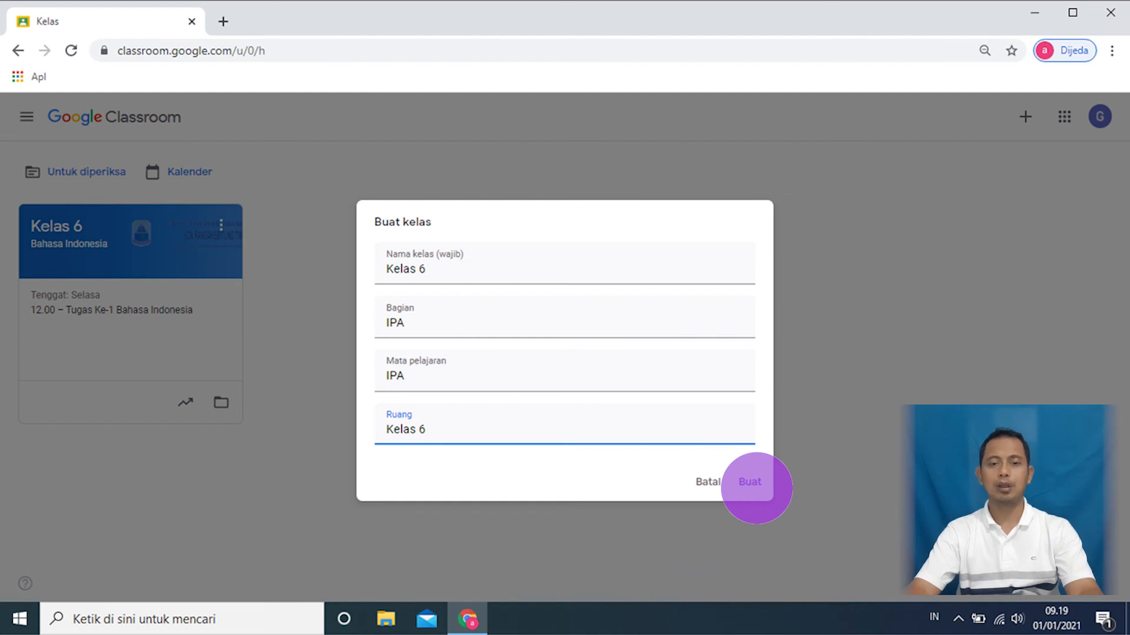
{"action": "left_click", "coordinate": [751, 482]}
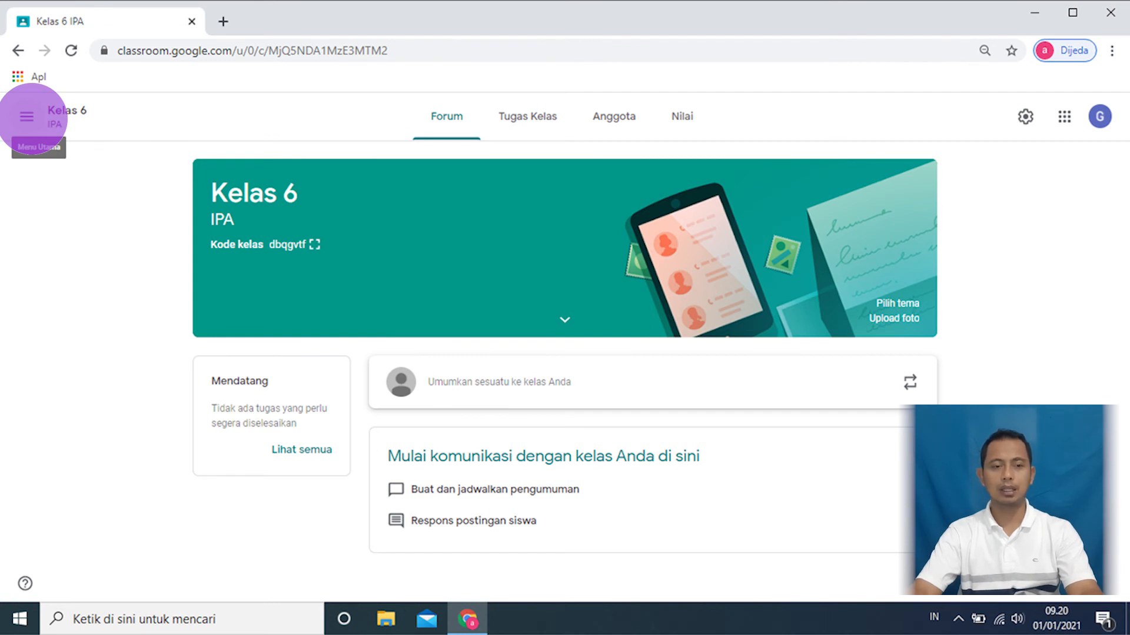
{"action": "left_click", "coordinate": [26, 116]}
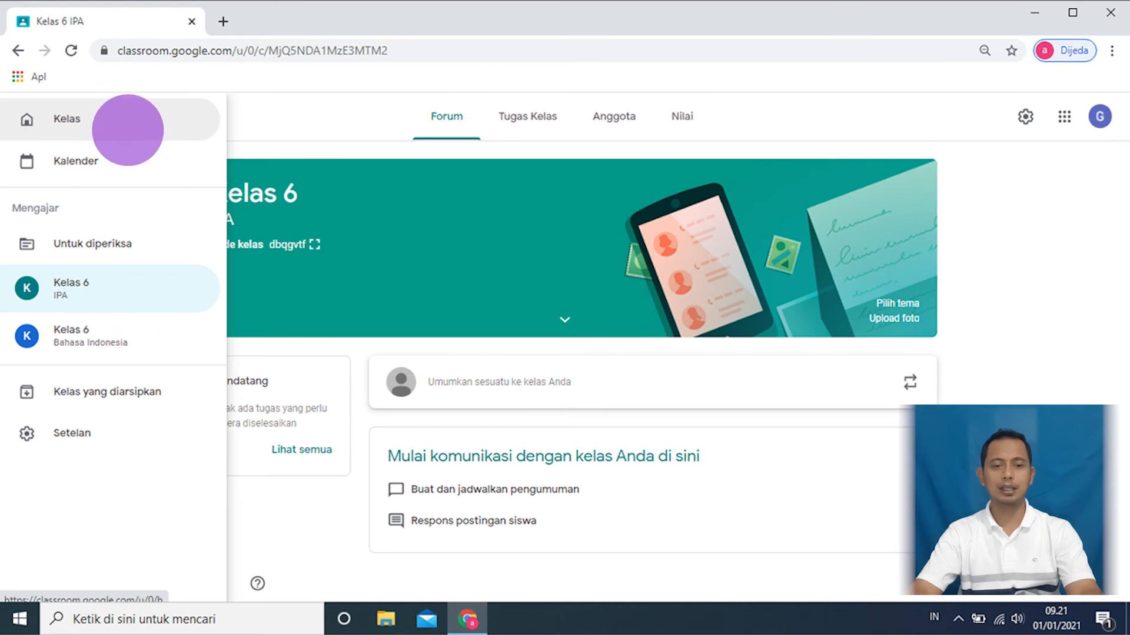
{"action": "left_click", "coordinate": [124, 127]}
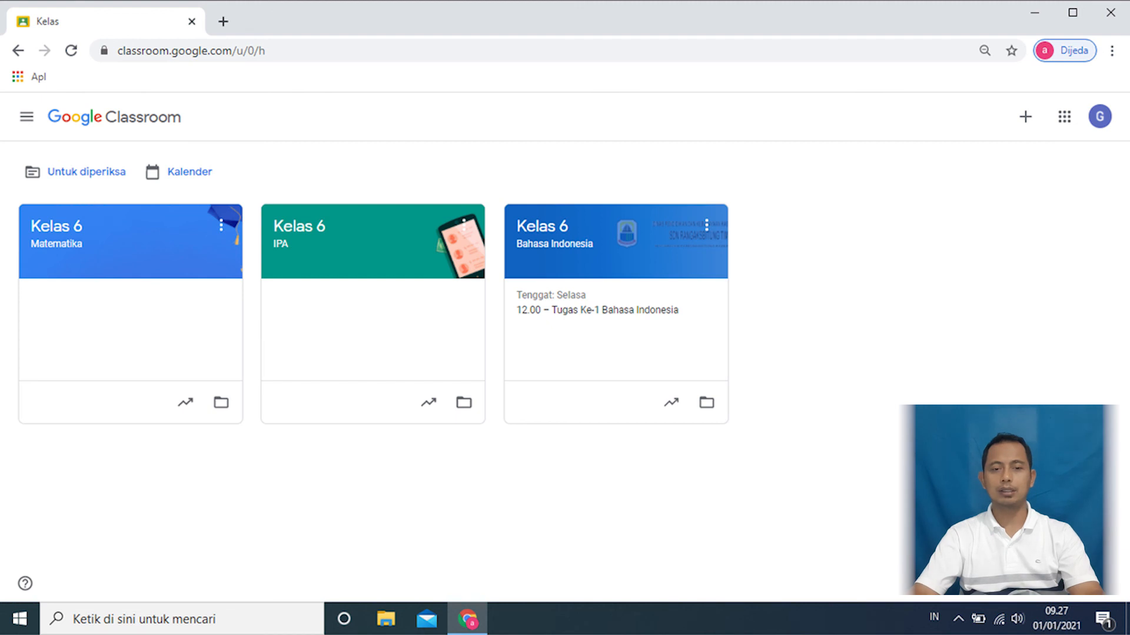
- Open the Kelas 6 IPA class and display its class code enlarged
{"action": "left_click", "coordinate": [333, 245]}
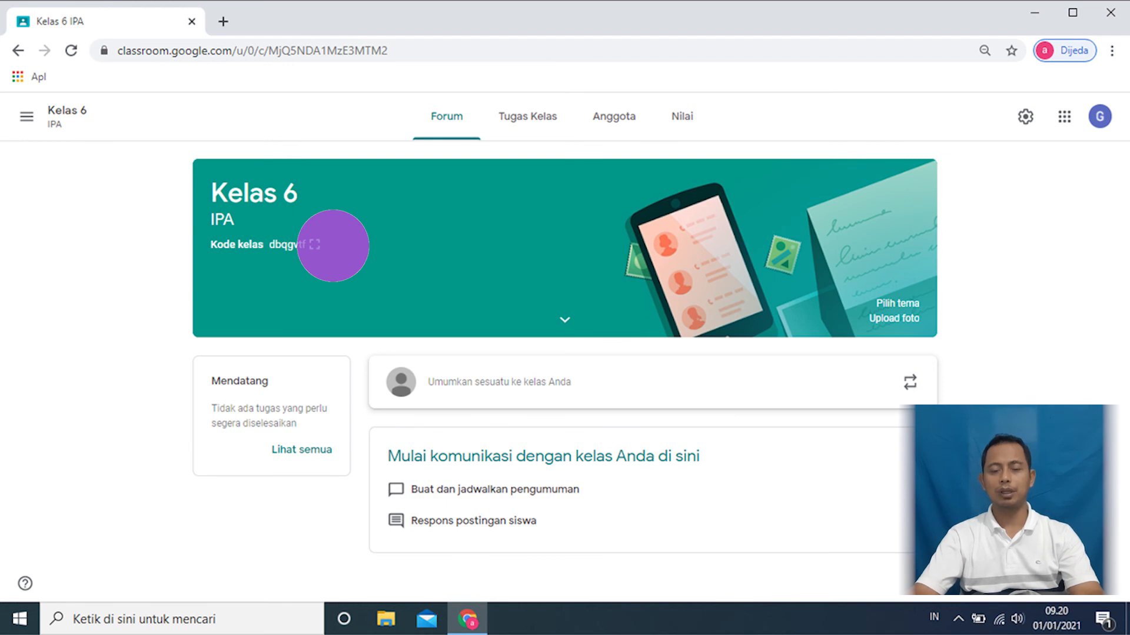
{"action": "left_click", "coordinate": [315, 244]}
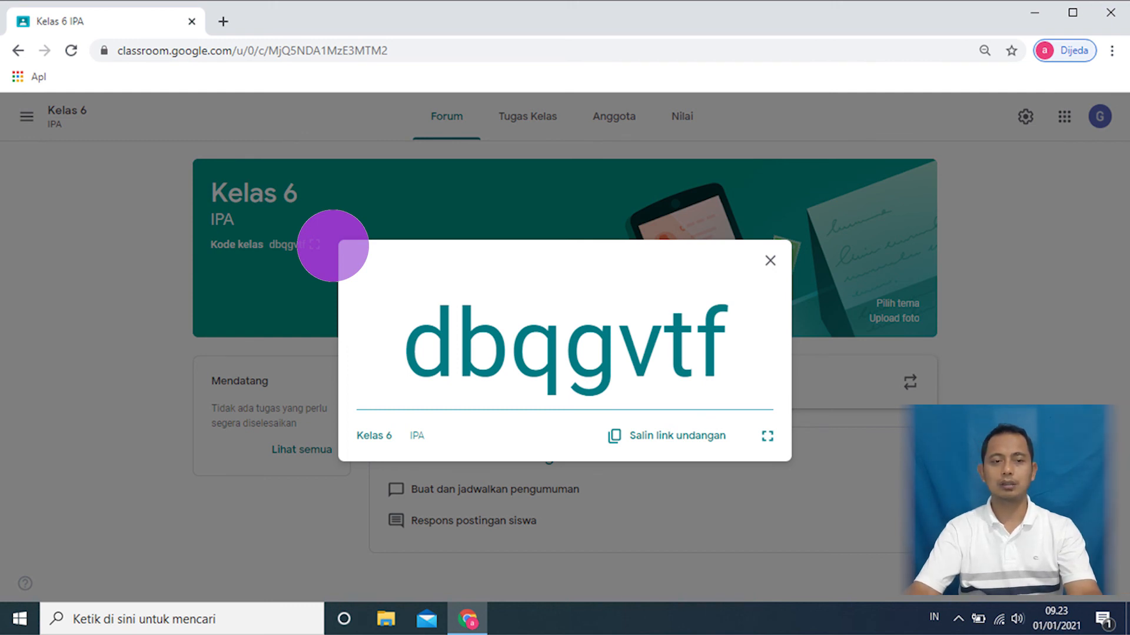
{"action": "left_click", "coordinate": [159, 178]}
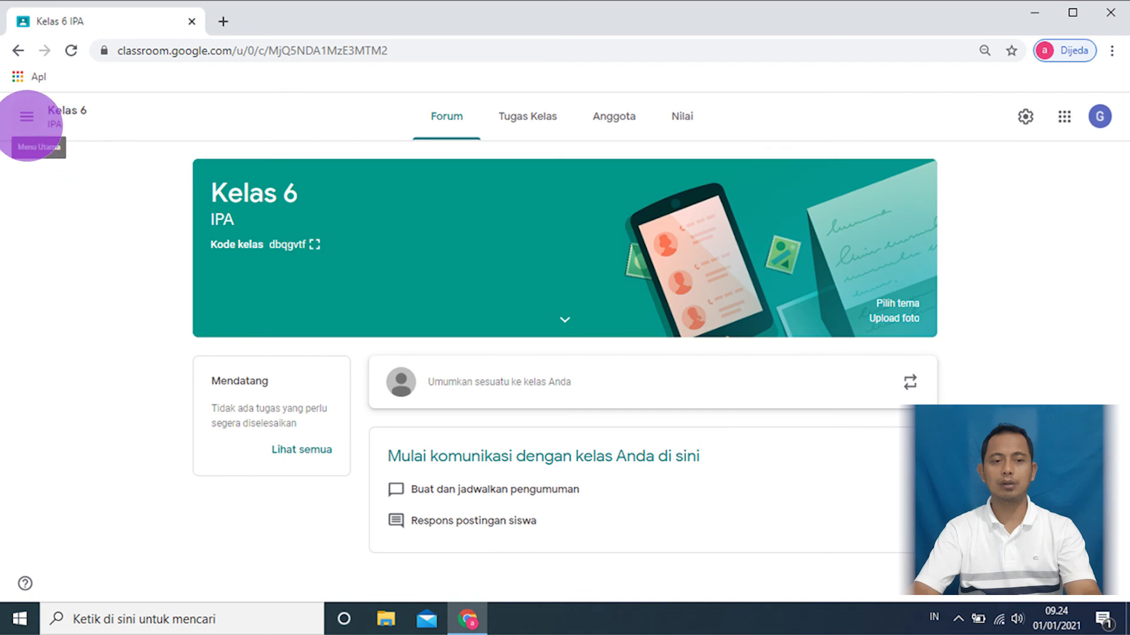
- Switch to the Kelas 6 Matematika class, display its class code enlarged, and return to the class overview
{"action": "left_click", "coordinate": [27, 116]}
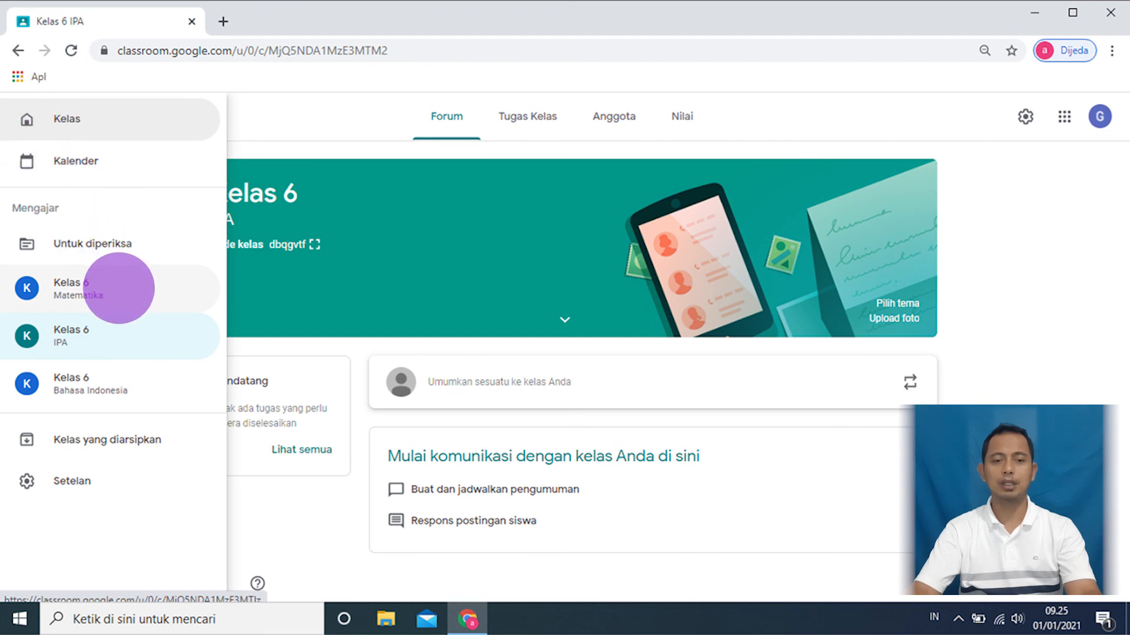
{"action": "left_click", "coordinate": [119, 288]}
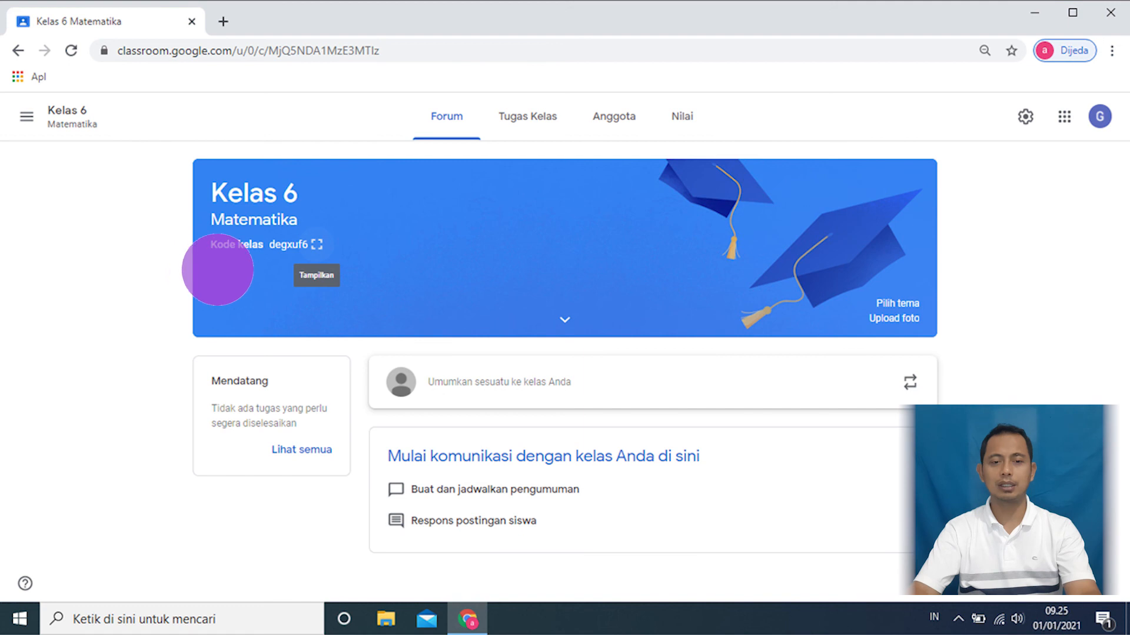
{"action": "left_click", "coordinate": [317, 245]}
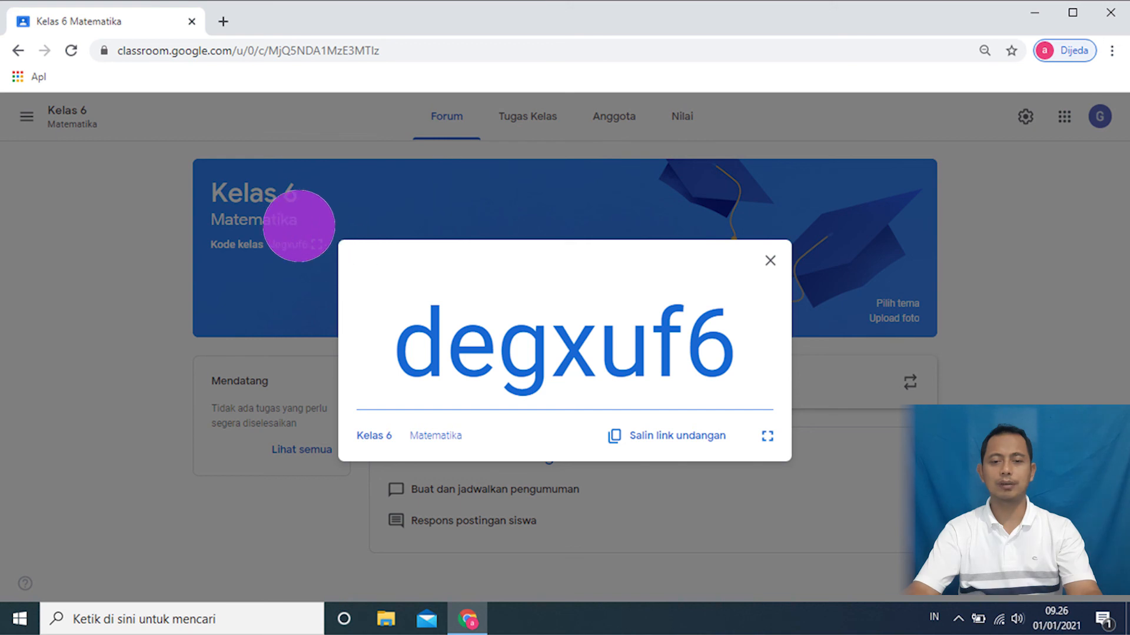
{"action": "left_click", "coordinate": [35, 114]}
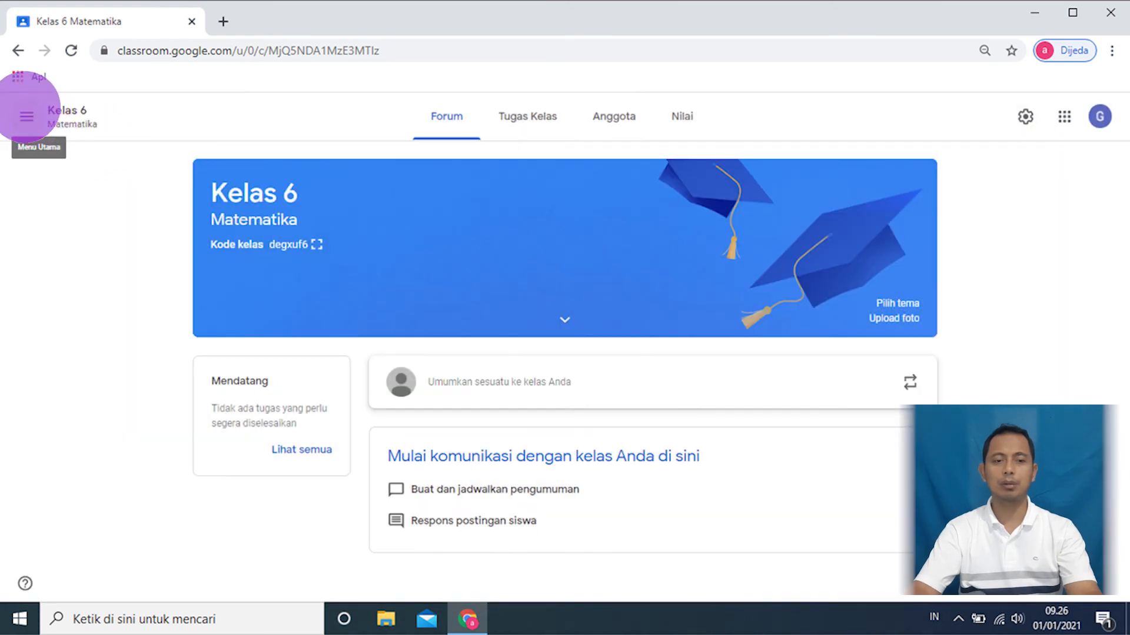
{"action": "left_click", "coordinate": [27, 116]}
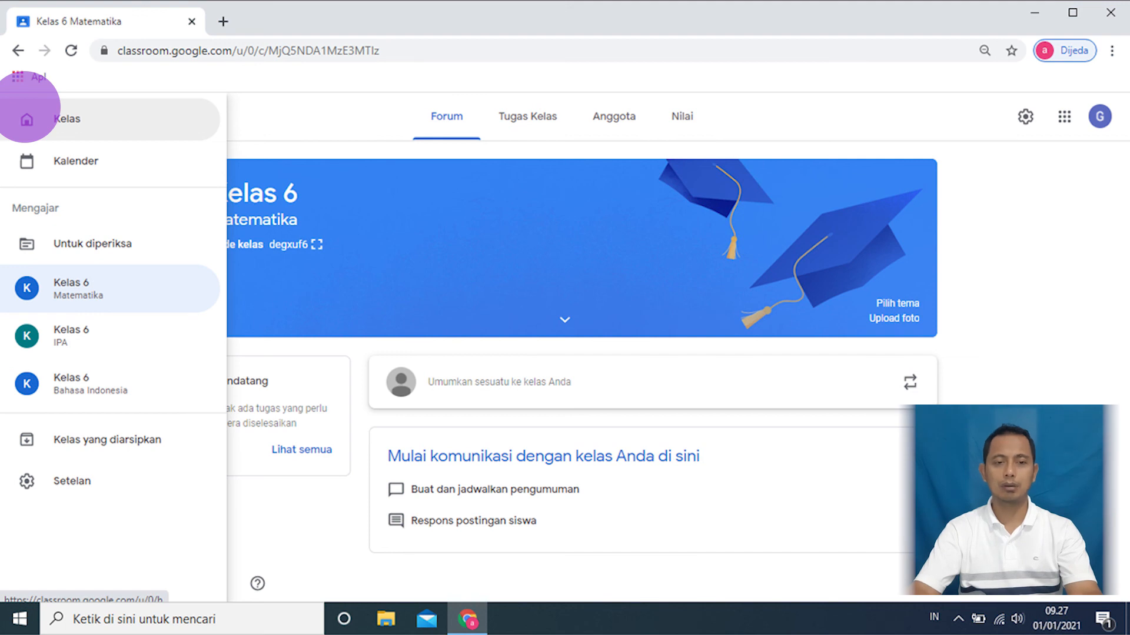
{"action": "left_click", "coordinate": [26, 119]}
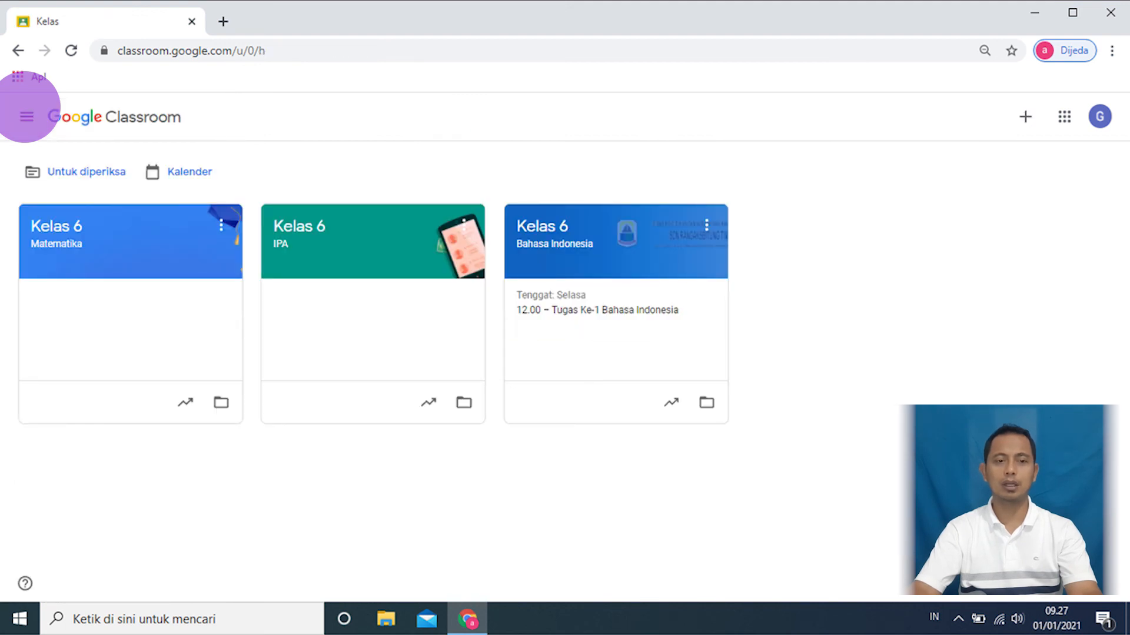